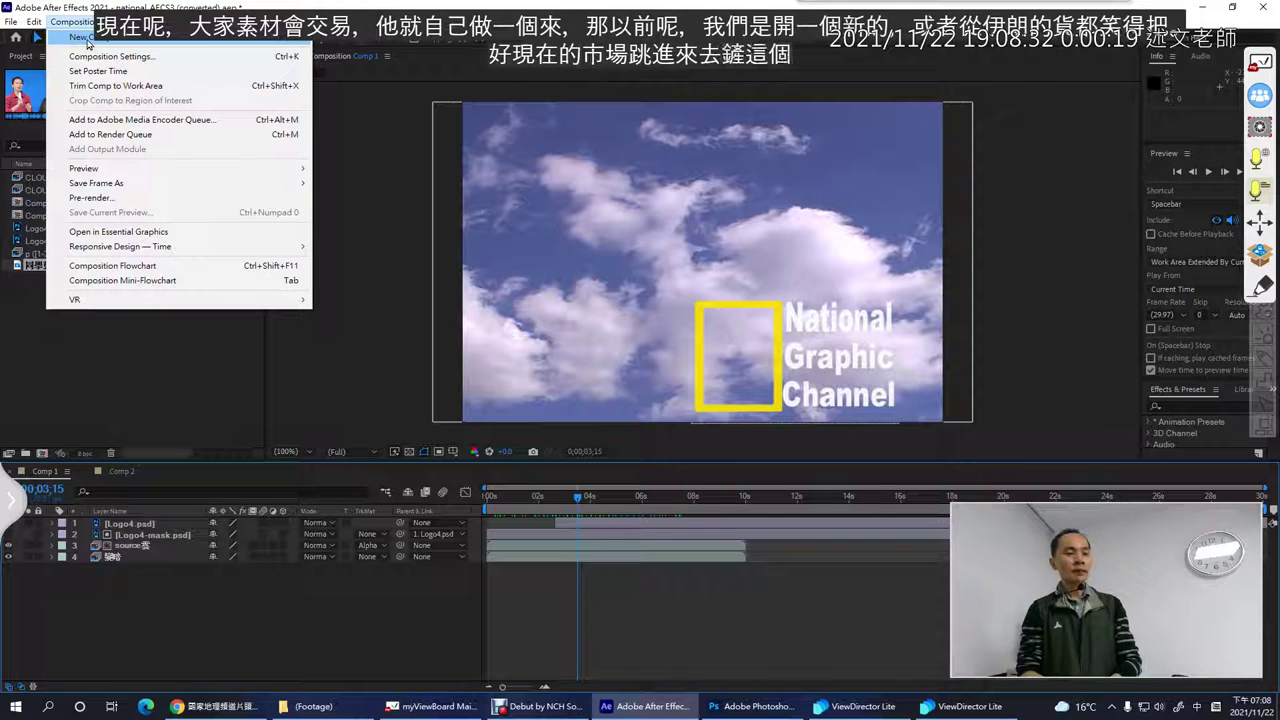
Create a new composition from the second CLOUD[000-300].TGA sequence so that it matches the footage's size and duration.
left_click(210, 367)
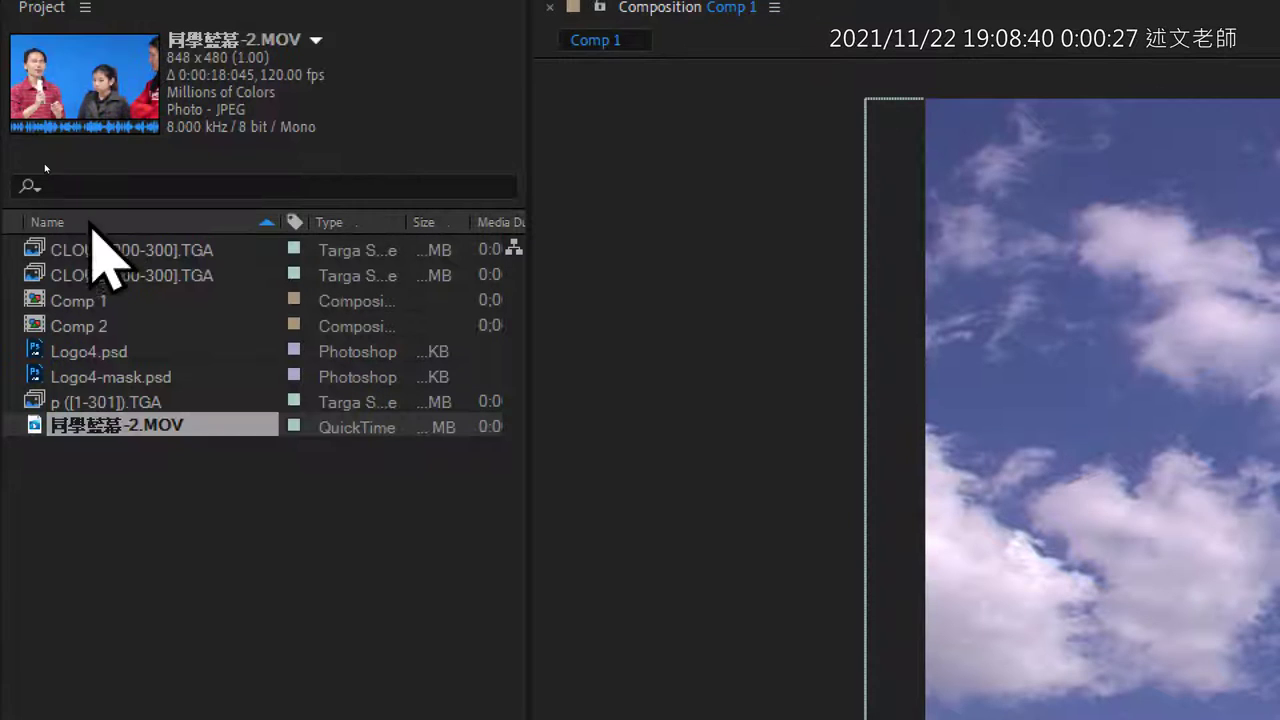
left_click(100, 246)
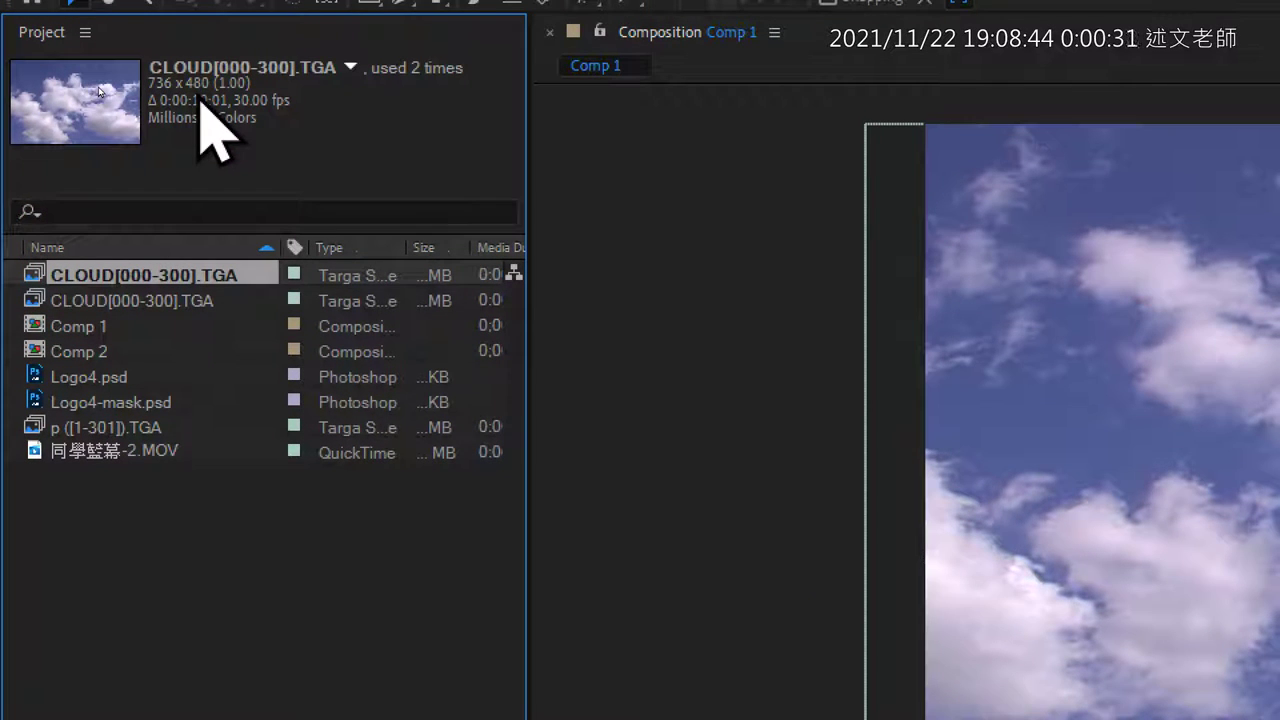
left_click(188, 300)
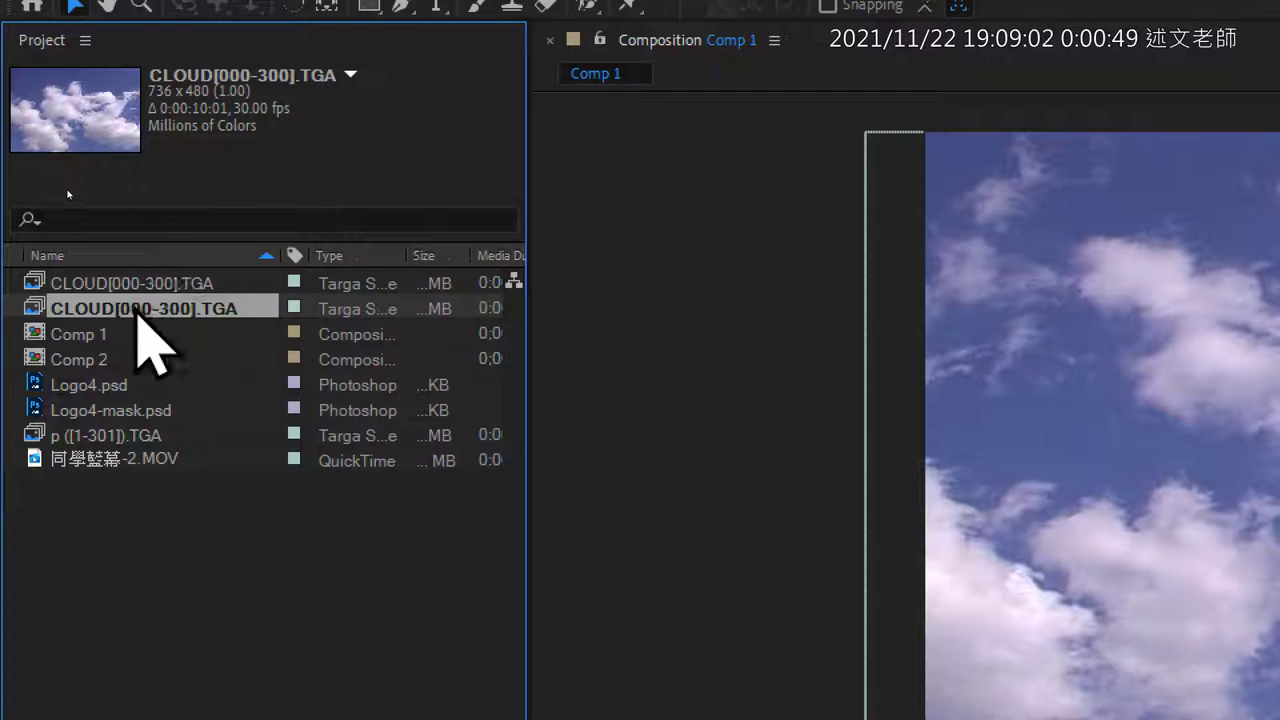
left_click_drag(137, 312, 133, 719)
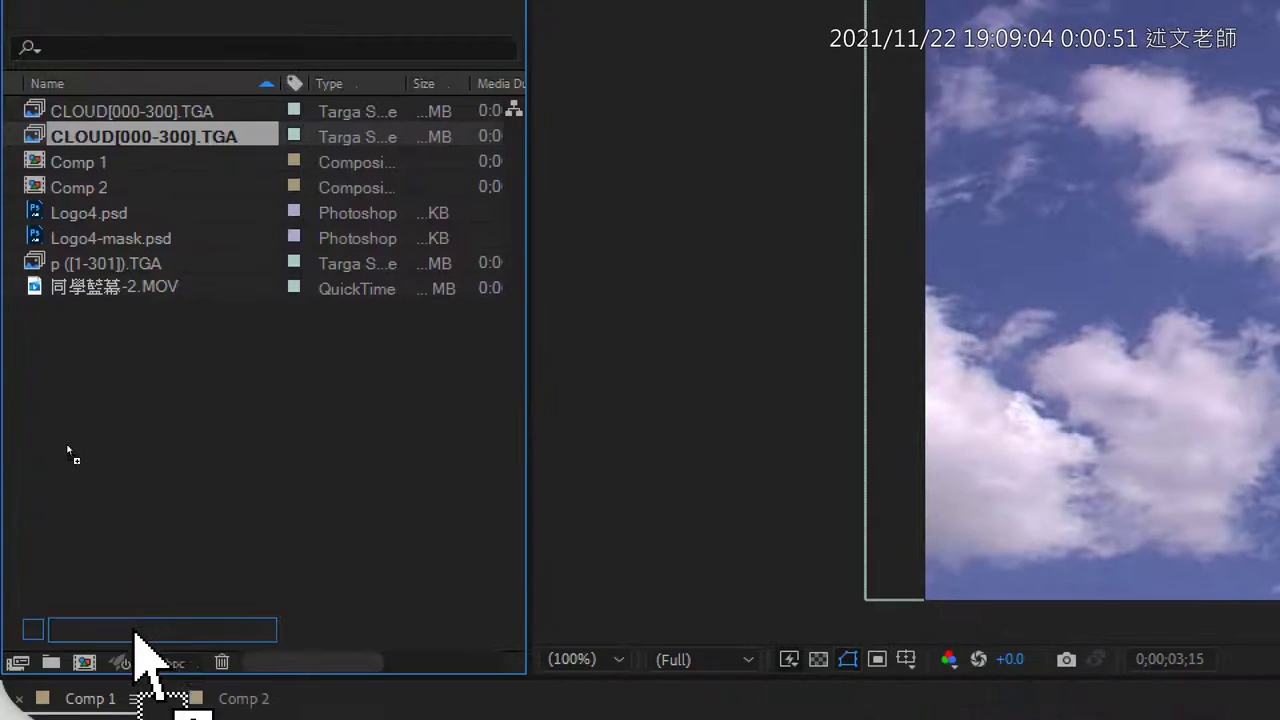
left_click_drag(133, 630, 86, 630)
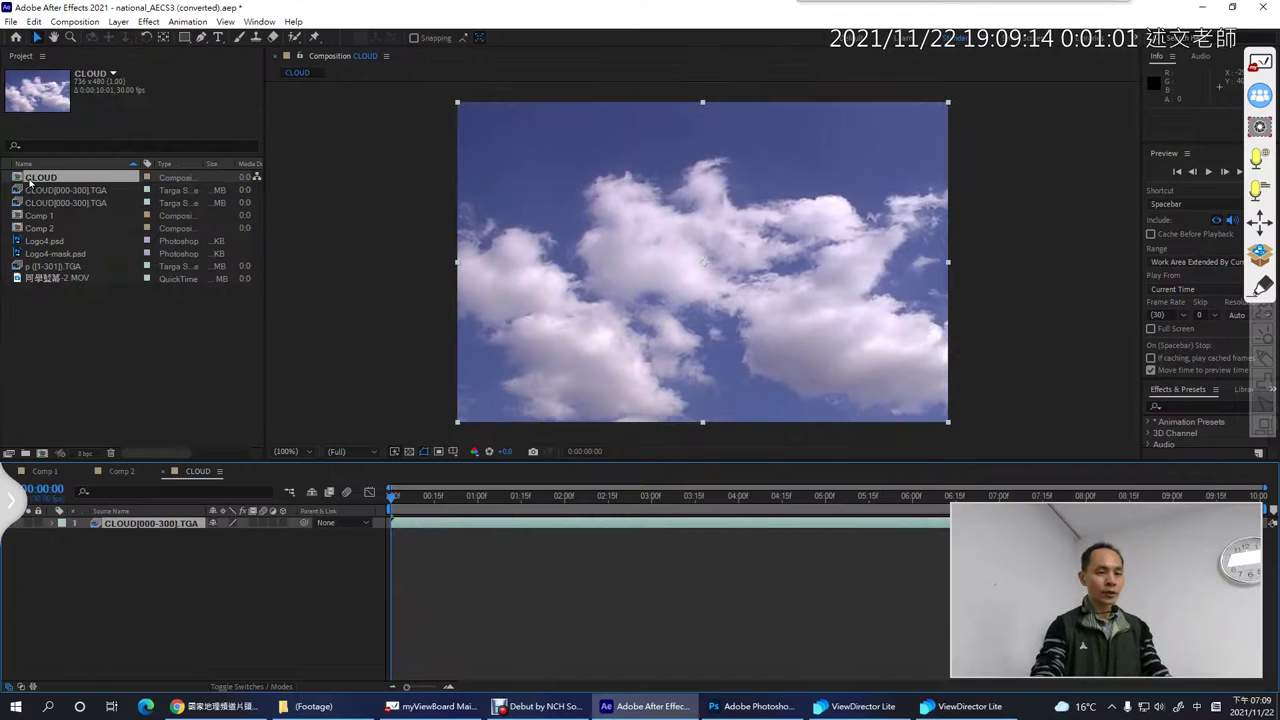
left_click(1259, 364)
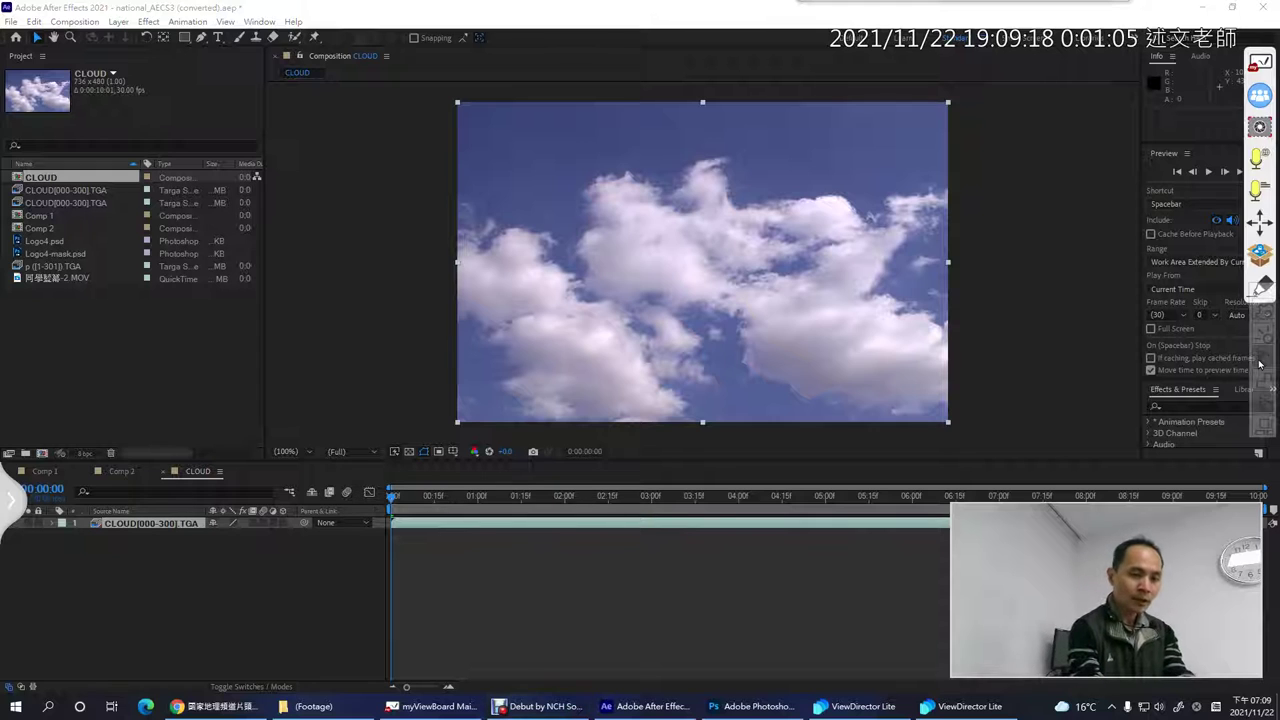
left_click_drag(447, 73, 468, 370)
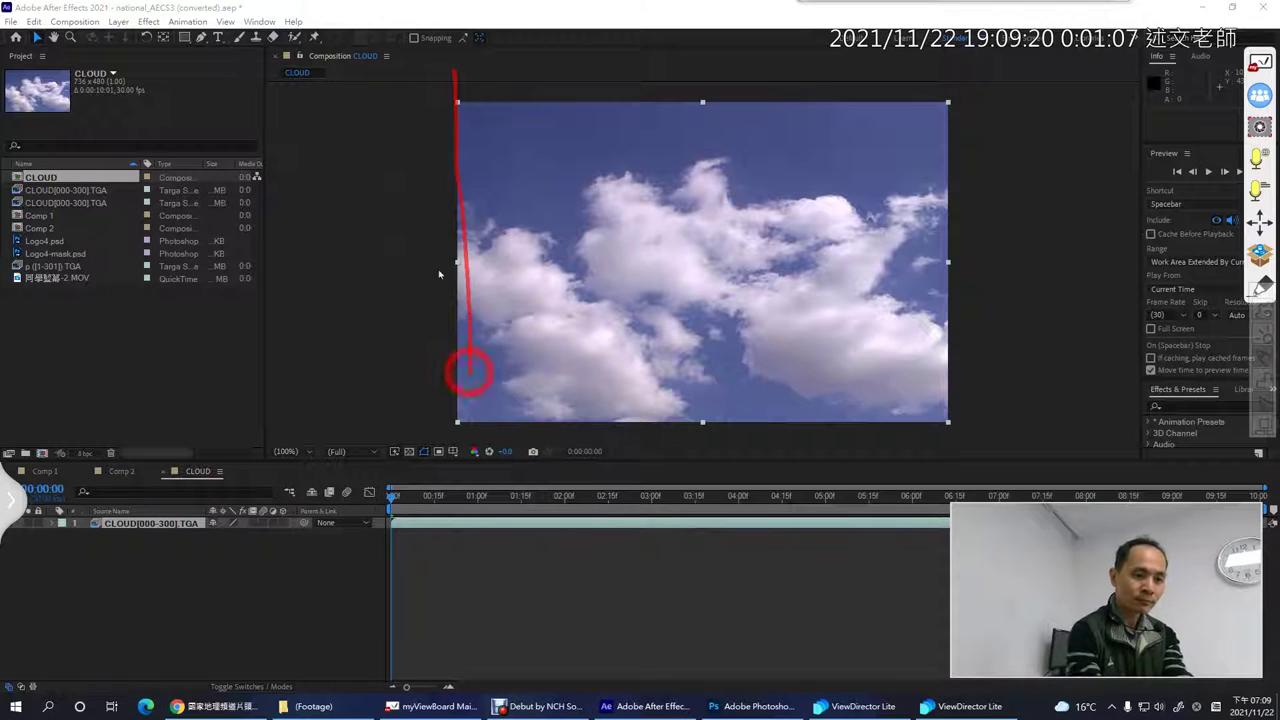
mouse_move(440, 100)
left_mouse_down()
mouse_move(634, 63)
mouse_move(903, 61)
mouse_move(968, 154)
mouse_move(989, 301)
mouse_move(894, 387)
mouse_move(510, 408)
left_mouse_up()
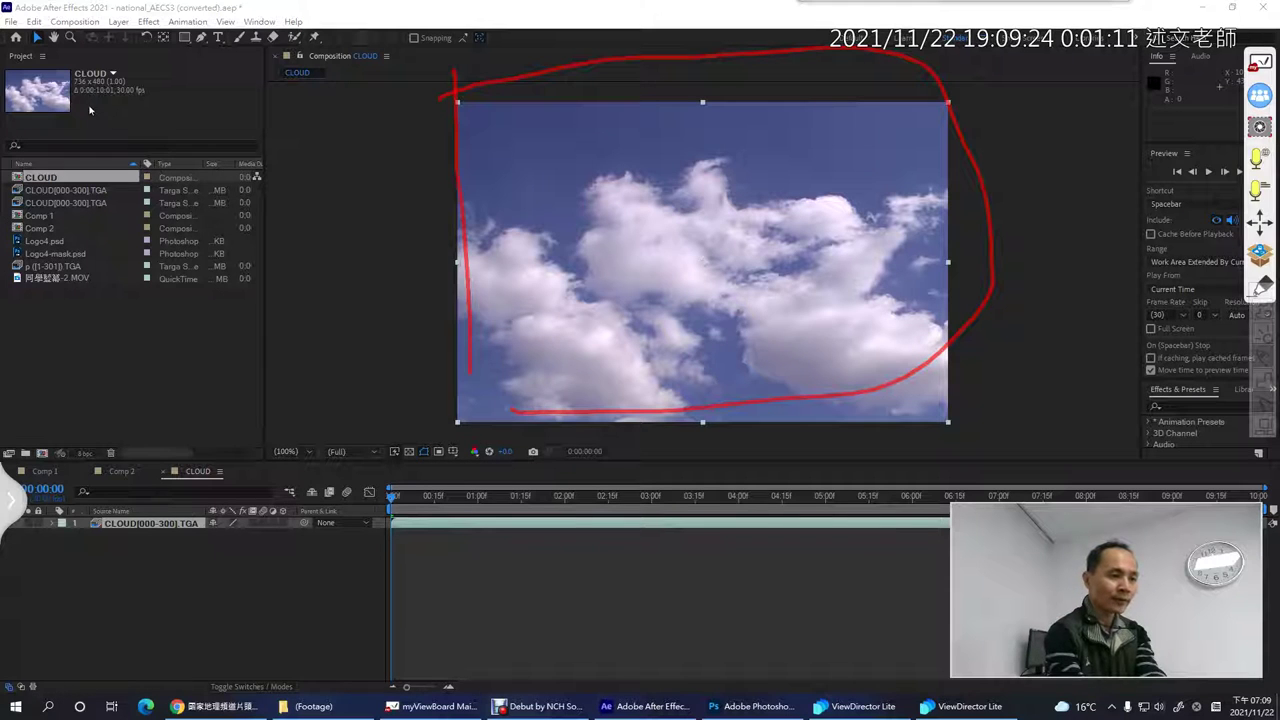
mouse_move(70, 93)
left_mouse_down()
mouse_move(130, 83)
mouse_move(93, 66)
mouse_move(66, 98)
mouse_move(105, 96)
left_mouse_up()
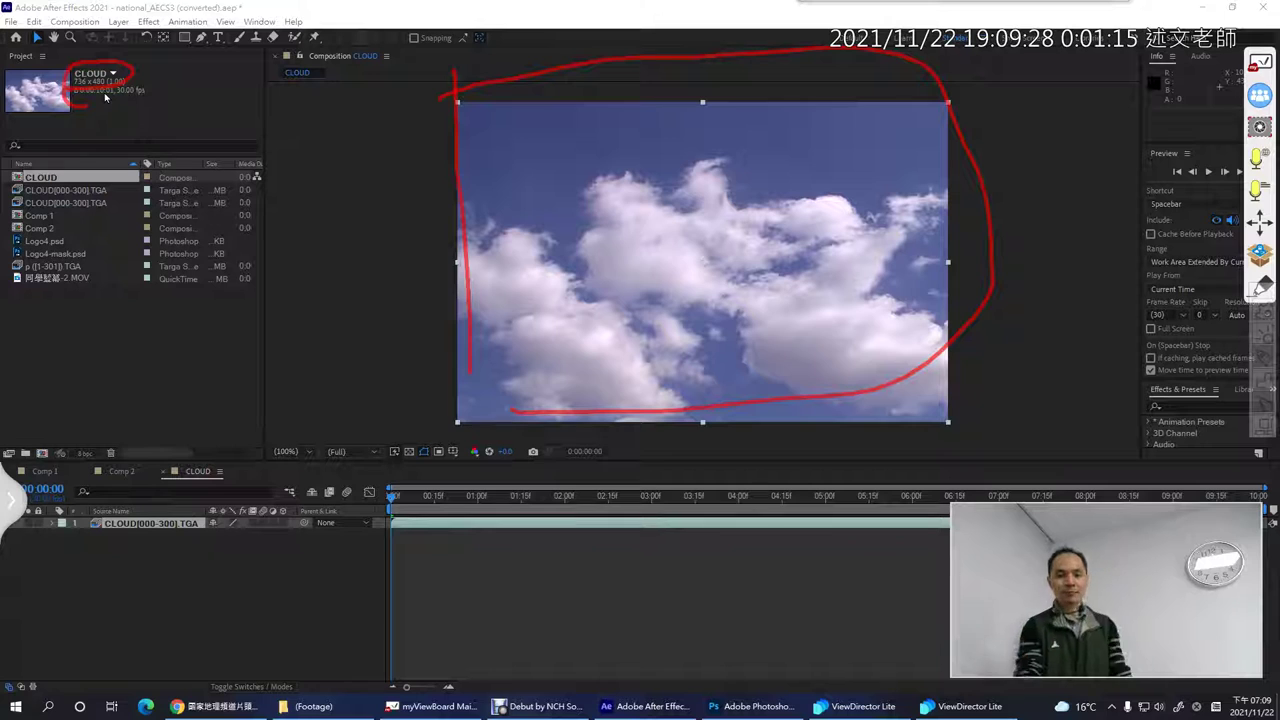
mouse_move(406, 377)
left_mouse_down()
mouse_move(399, 468)
mouse_move(458, 420)
left_mouse_up()
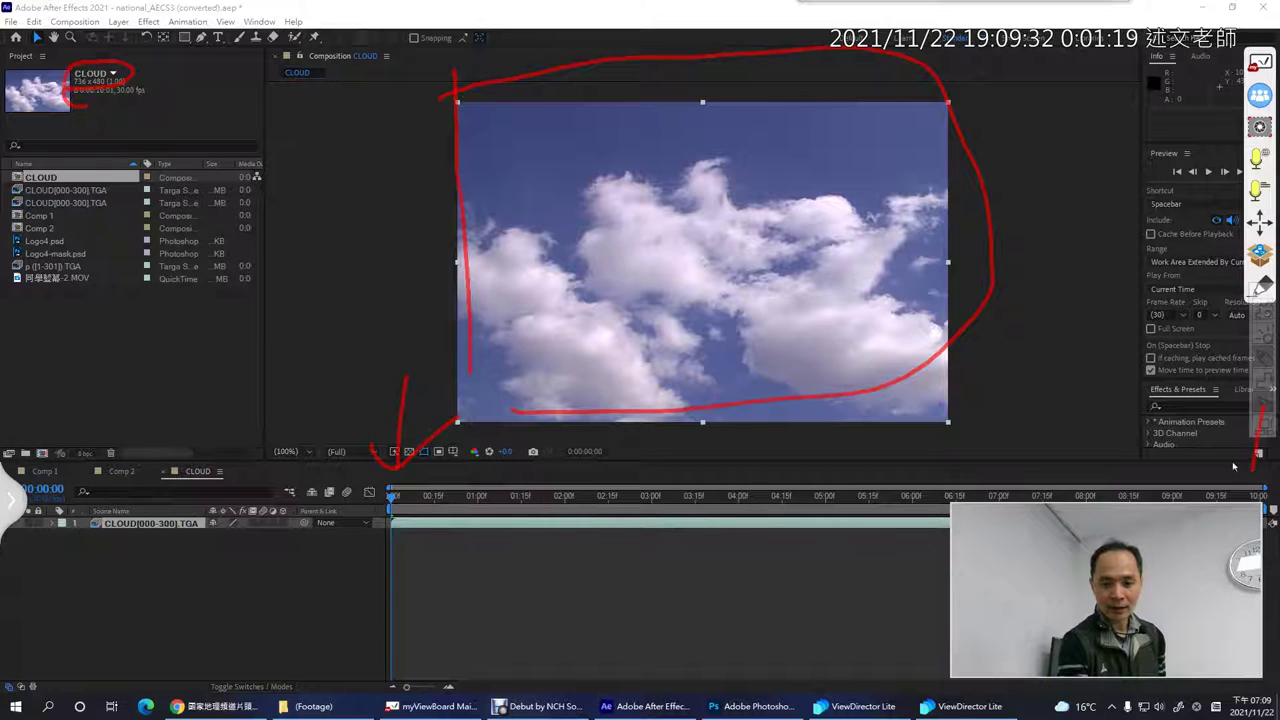
left_click_drag(1234, 466, 1275, 480)
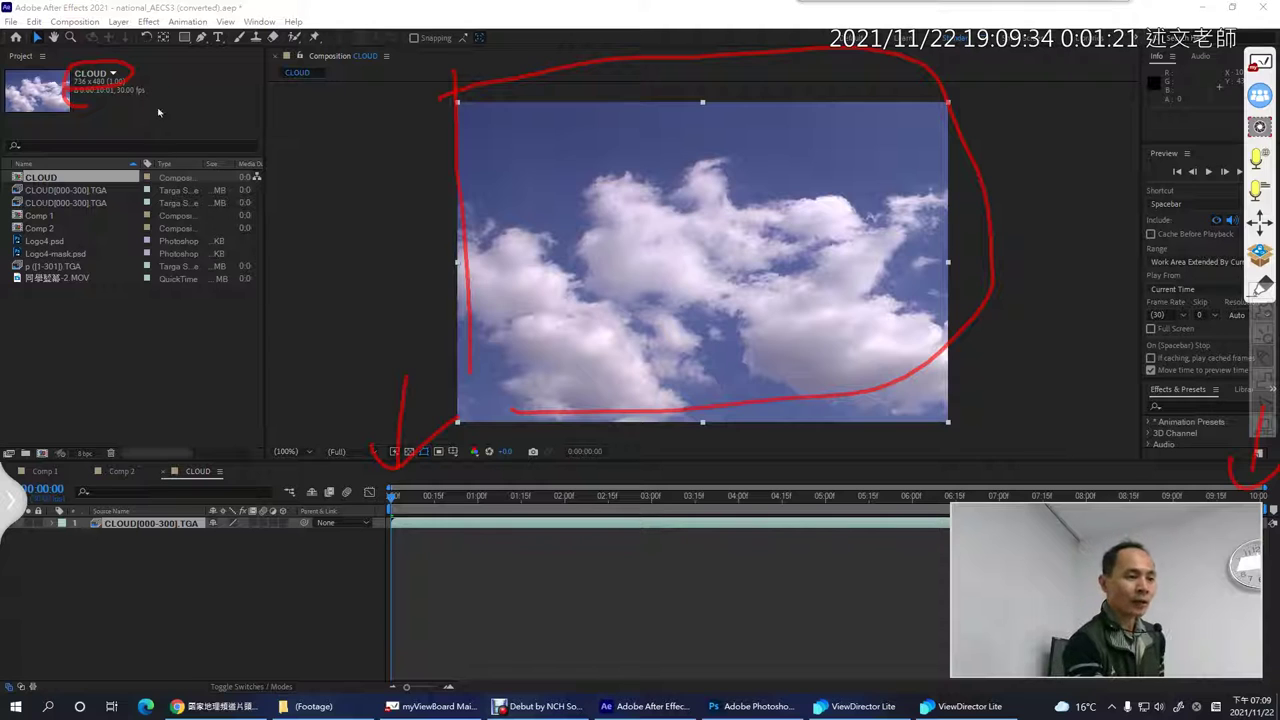
left_click_drag(155, 83, 190, 96)
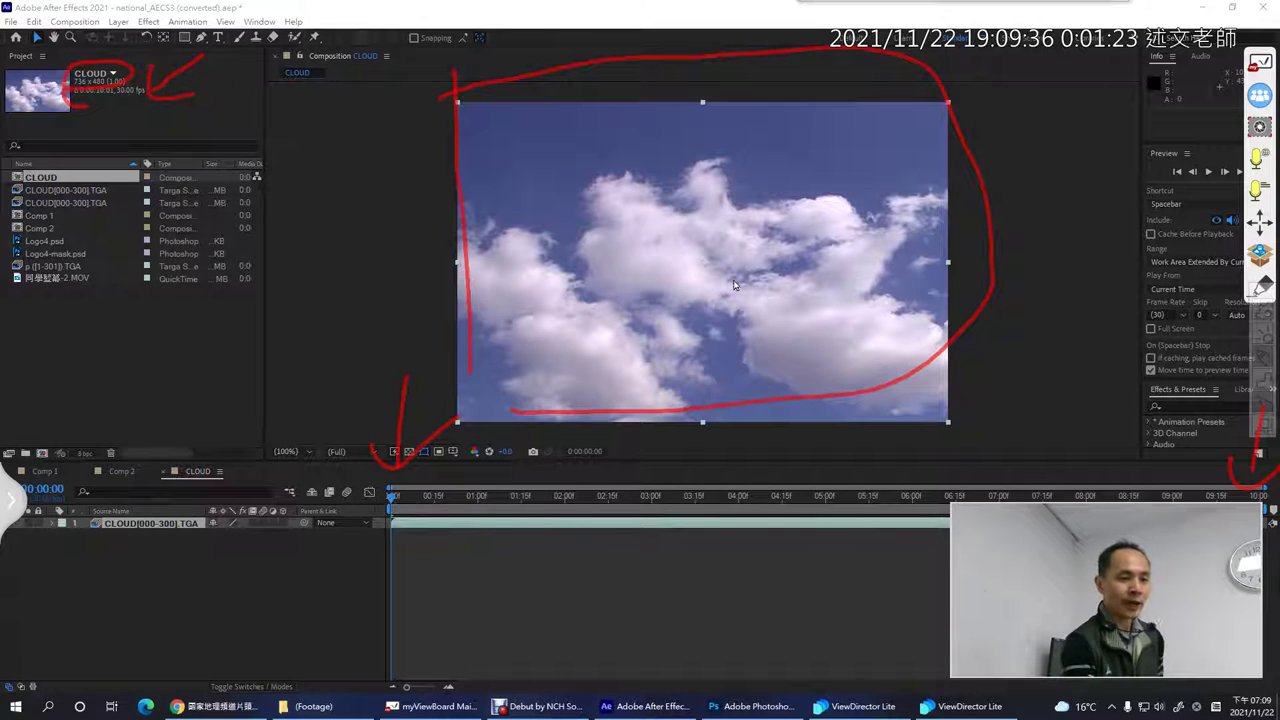
left_click_drag(1030, 332, 1010, 385)
left_click_drag(1050, 340, 1062, 334)
left_click(1094, 369)
left_click_drag(1143, 300, 1130, 374)
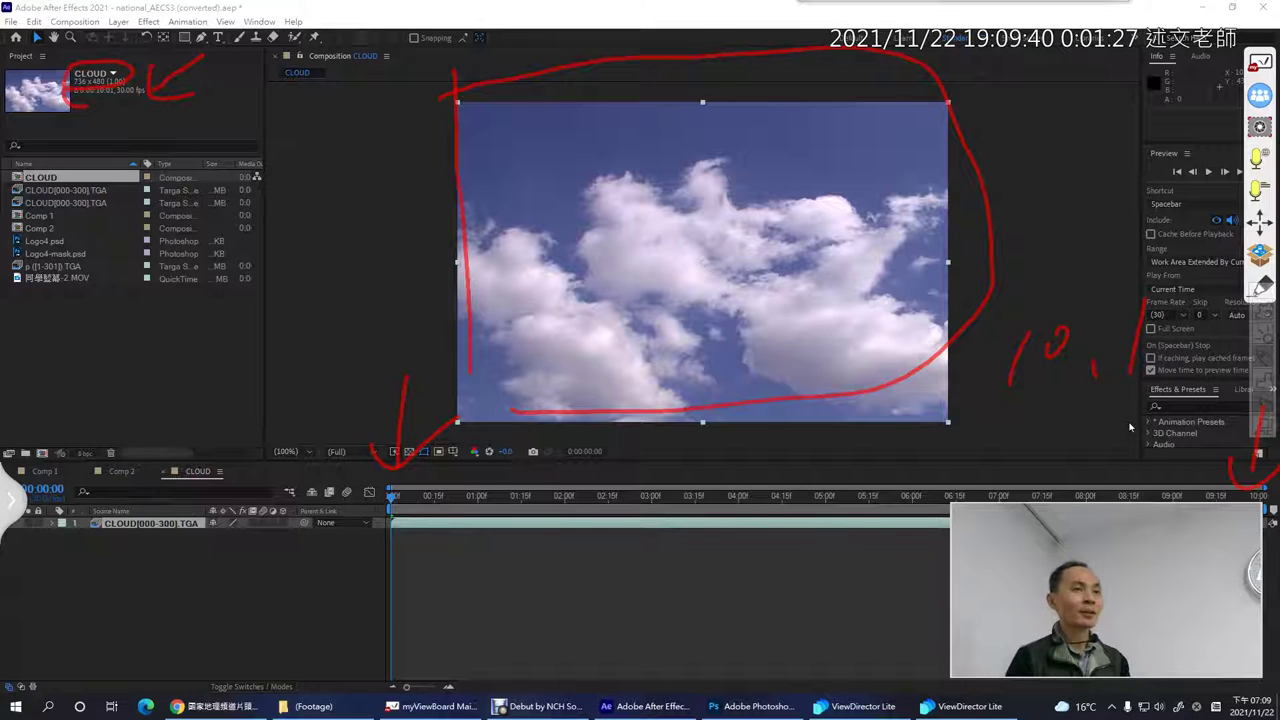
key("Escape")
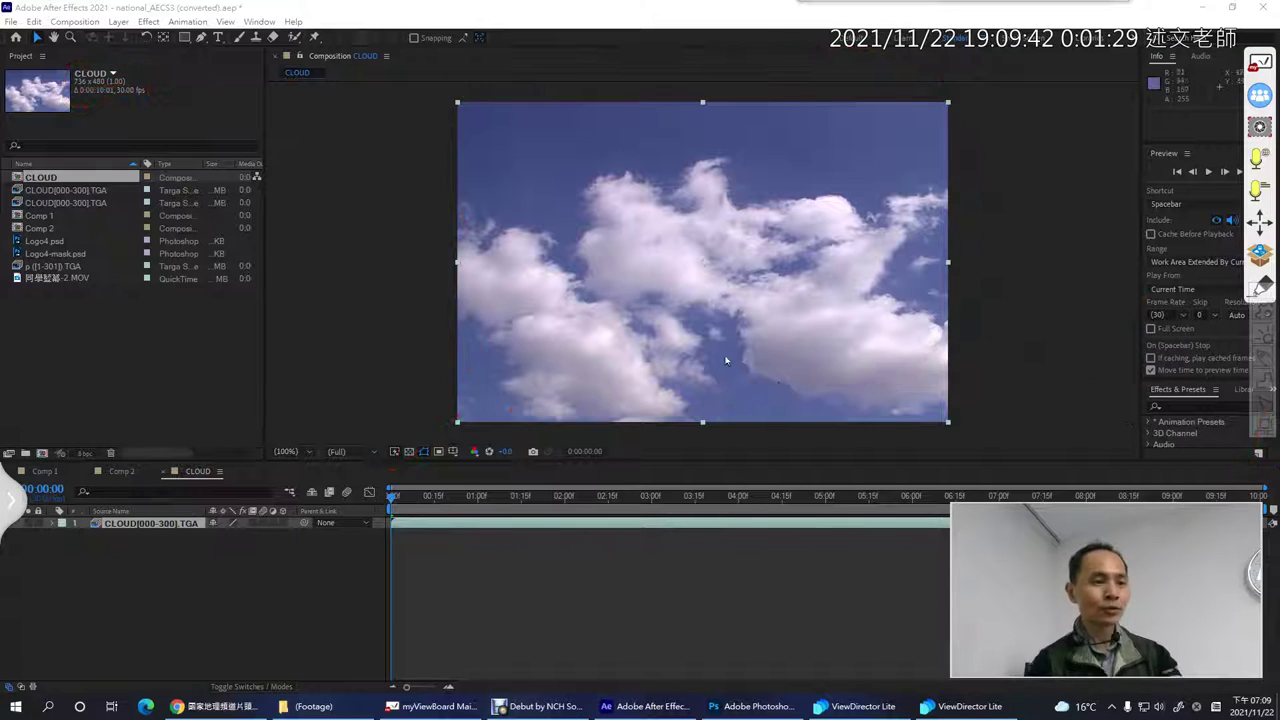
Review the size, frame rate and duration in the CLOUD composition's settings without changing them.
left_click(75, 22)
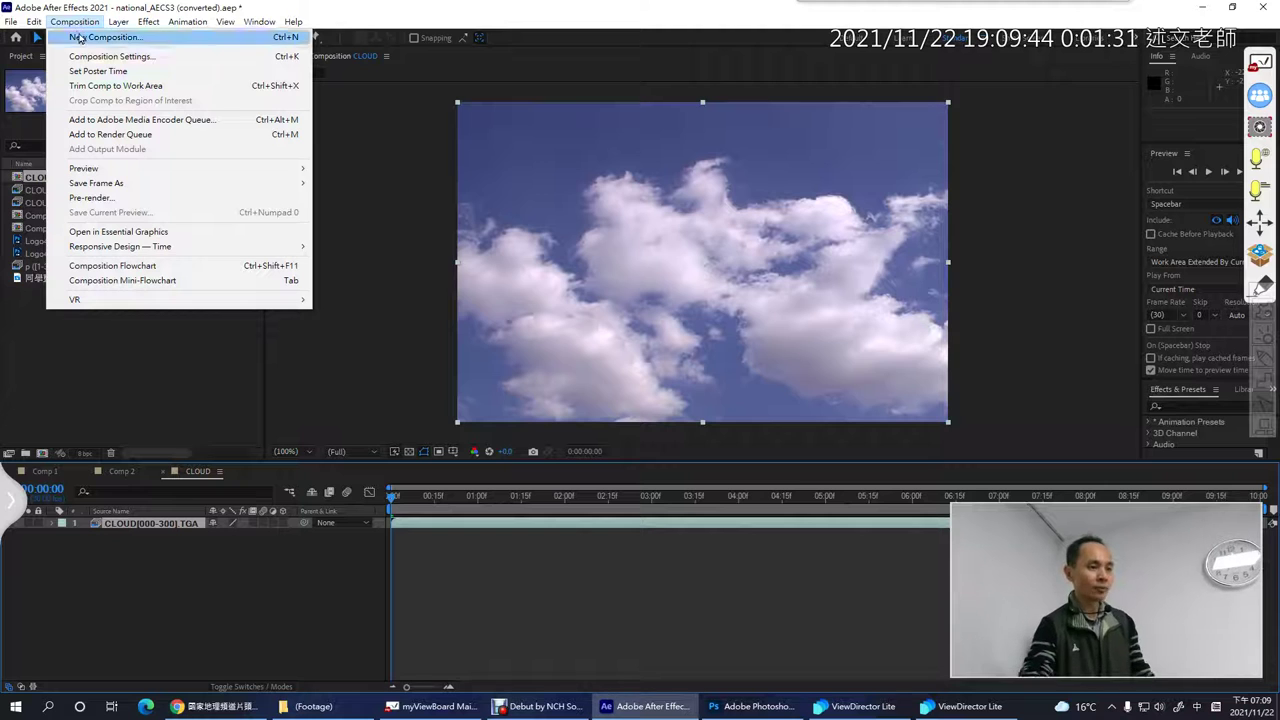
left_click(95, 56)
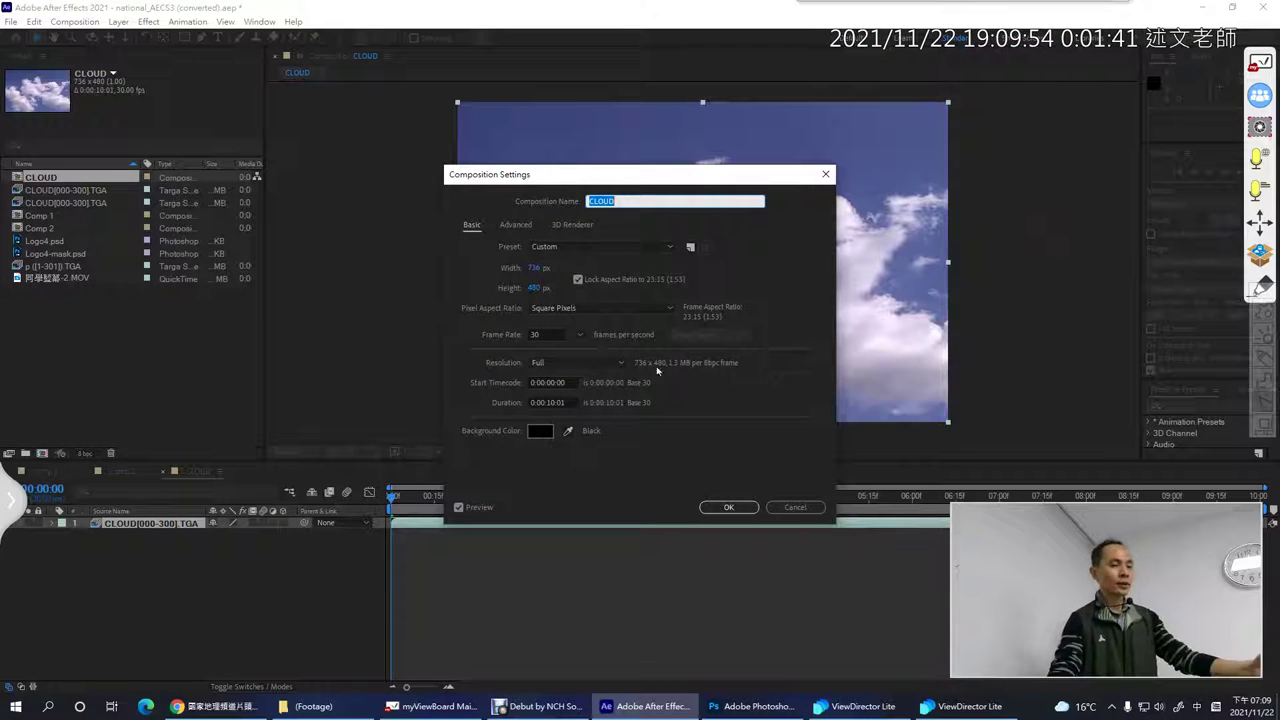
left_click(826, 174)
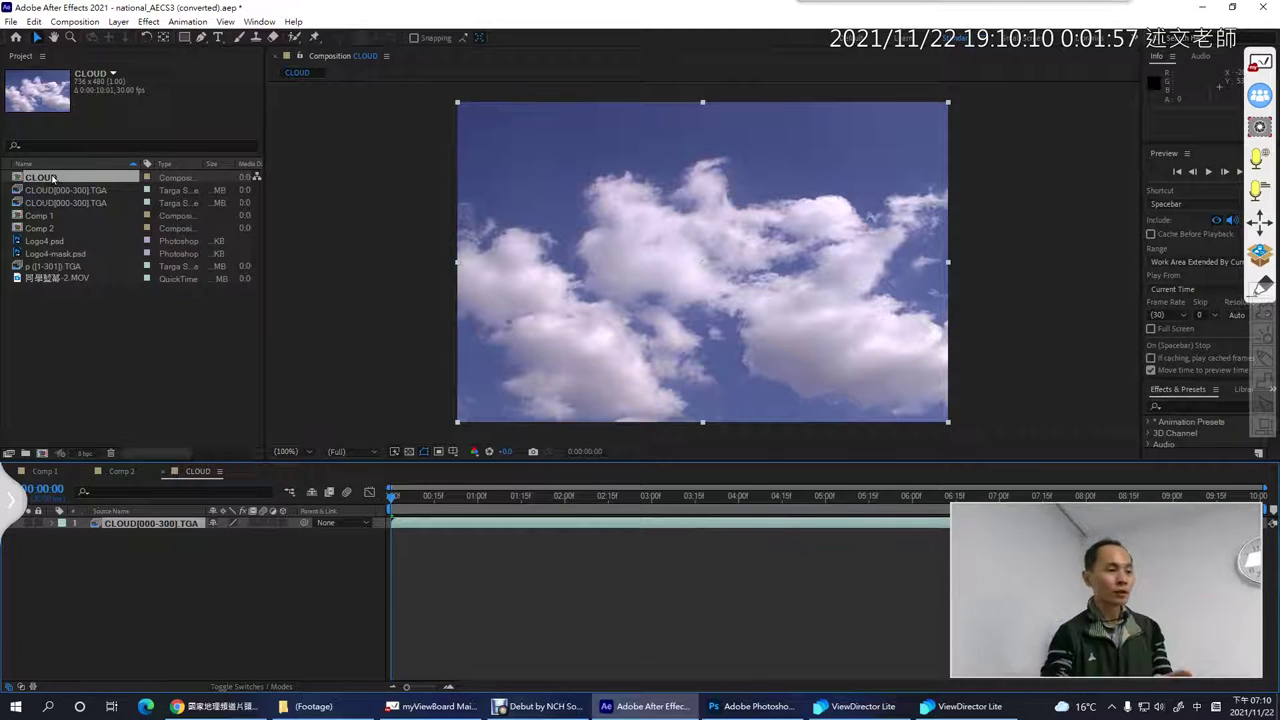
Check the Logo4.psd footage and the finished Comp 1 at 0;00;07;25, and return to the CLOUD composition.
left_click(46, 191)
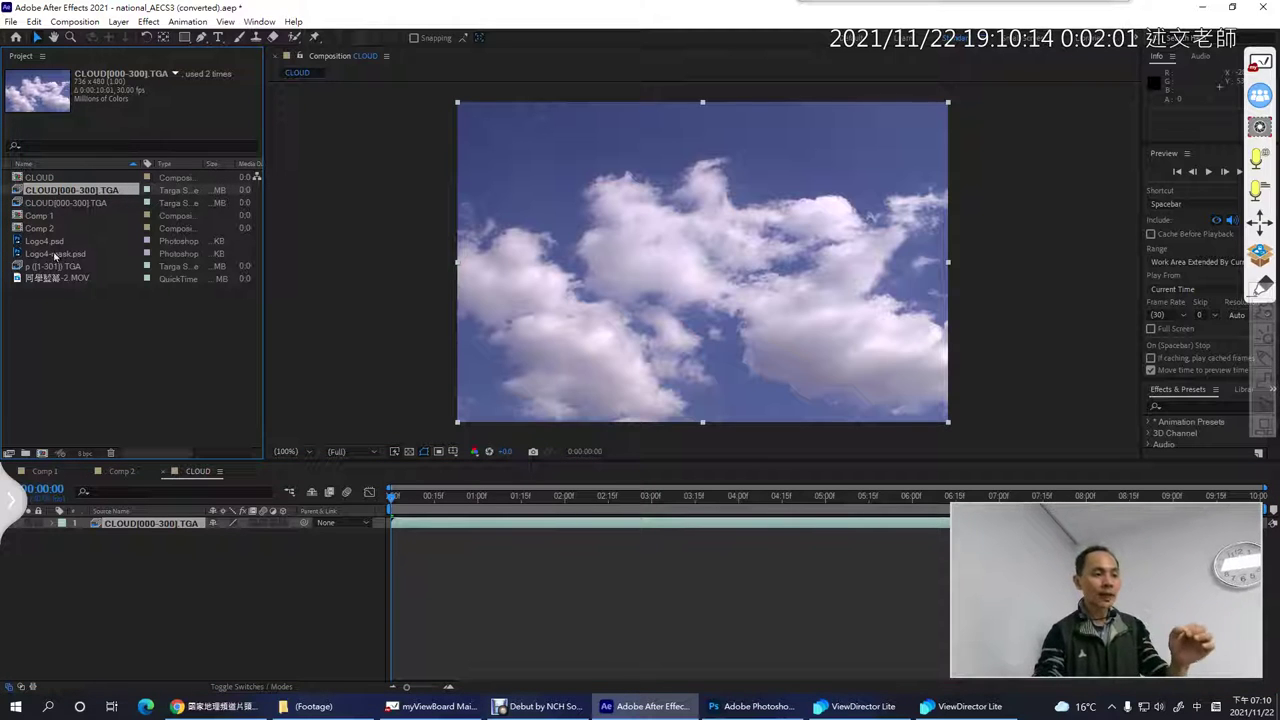
left_click_drag(52, 244, 64, 388)
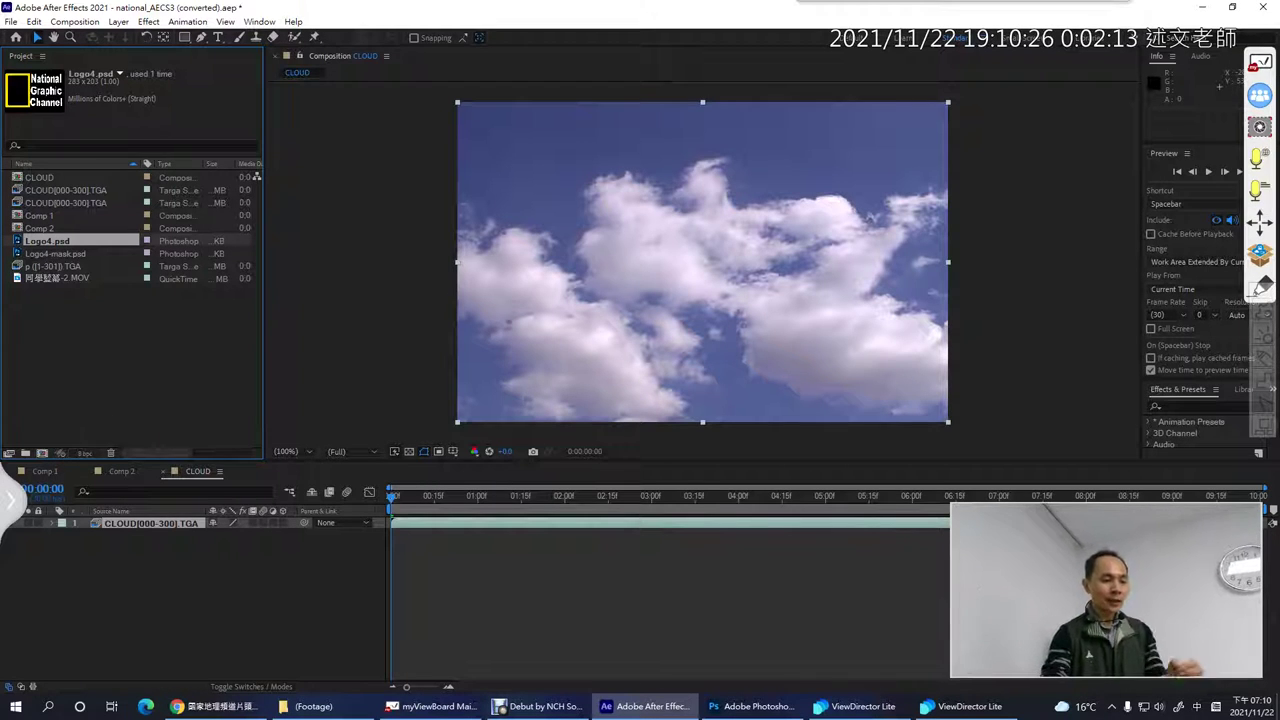
left_click(44, 471)
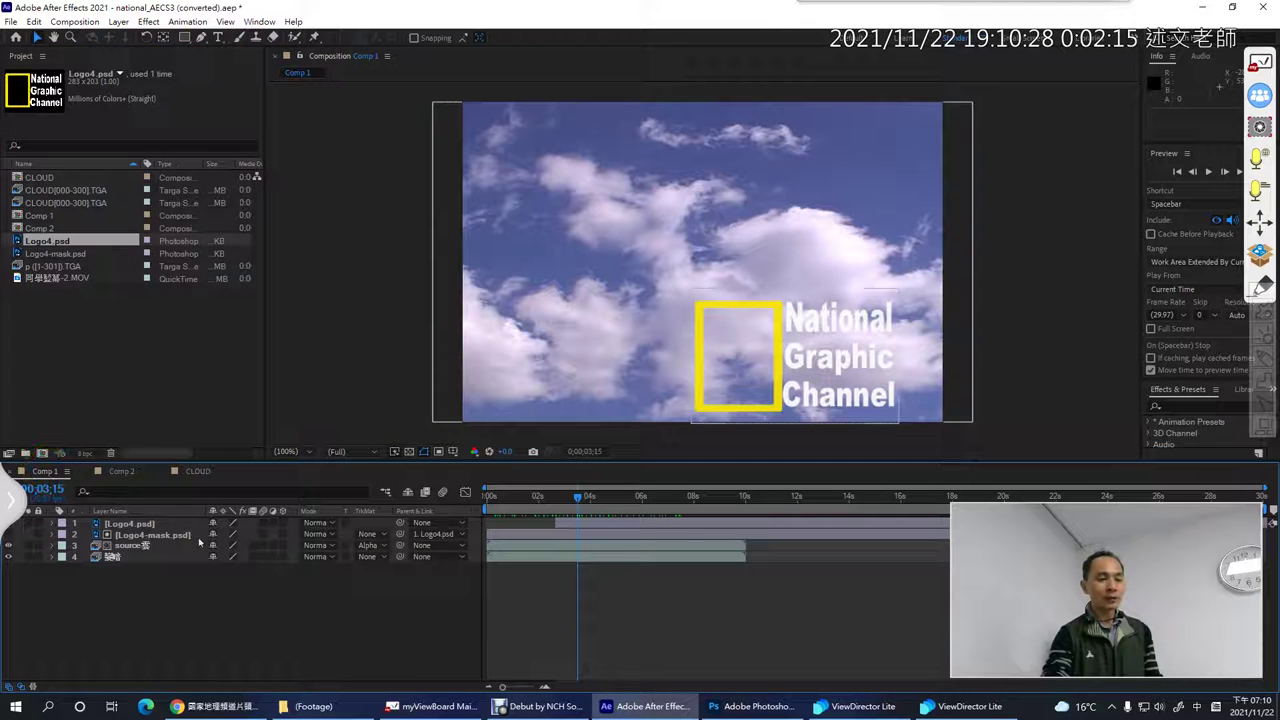
left_click(690, 495)
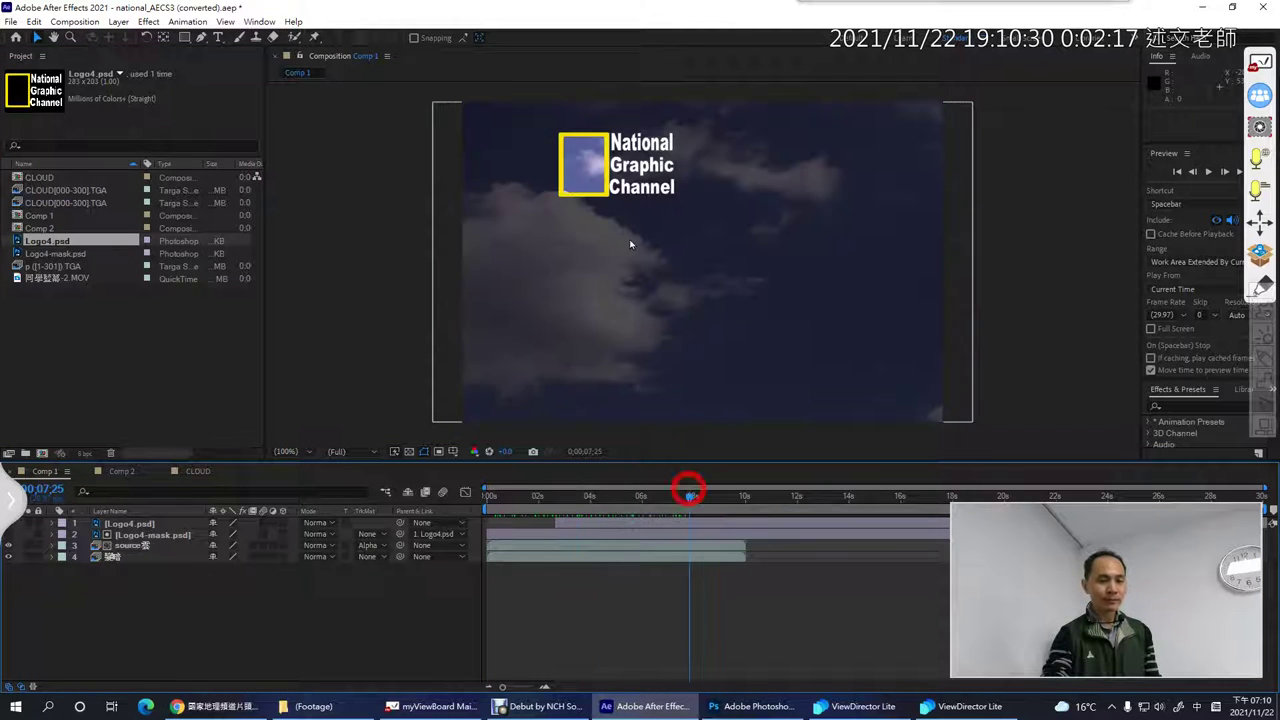
left_click(765, 276)
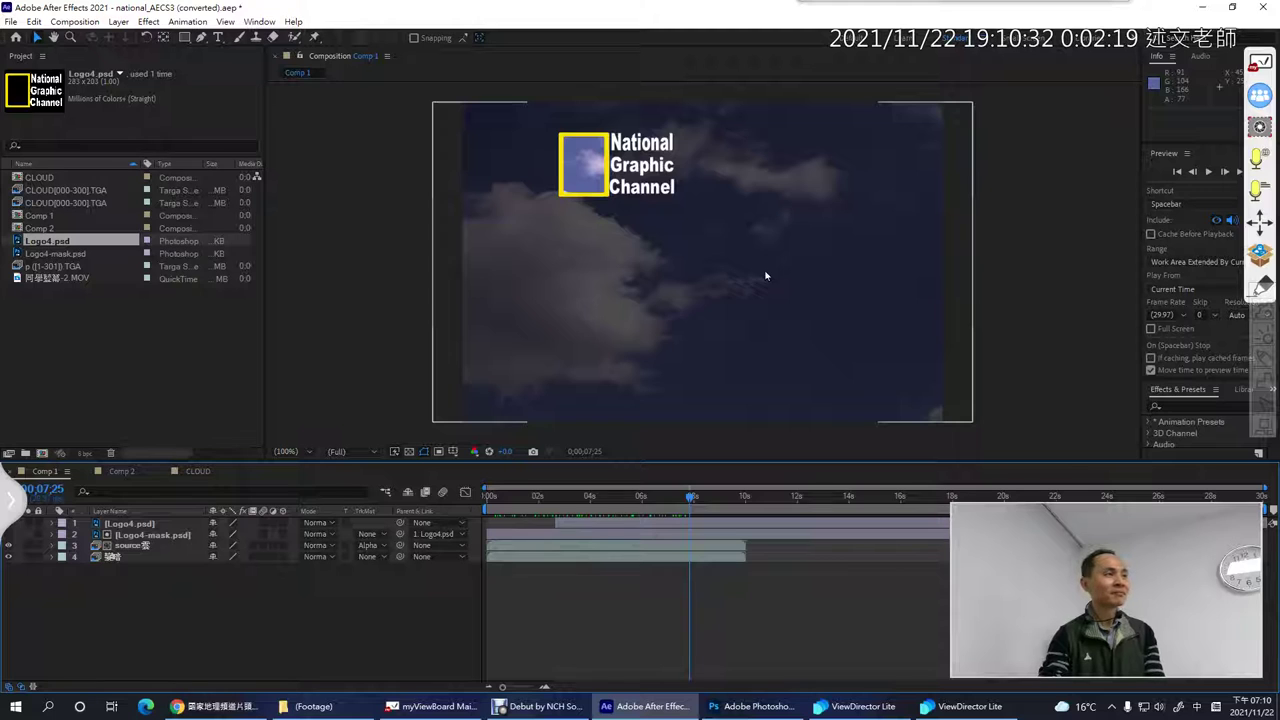
left_click(198, 471)
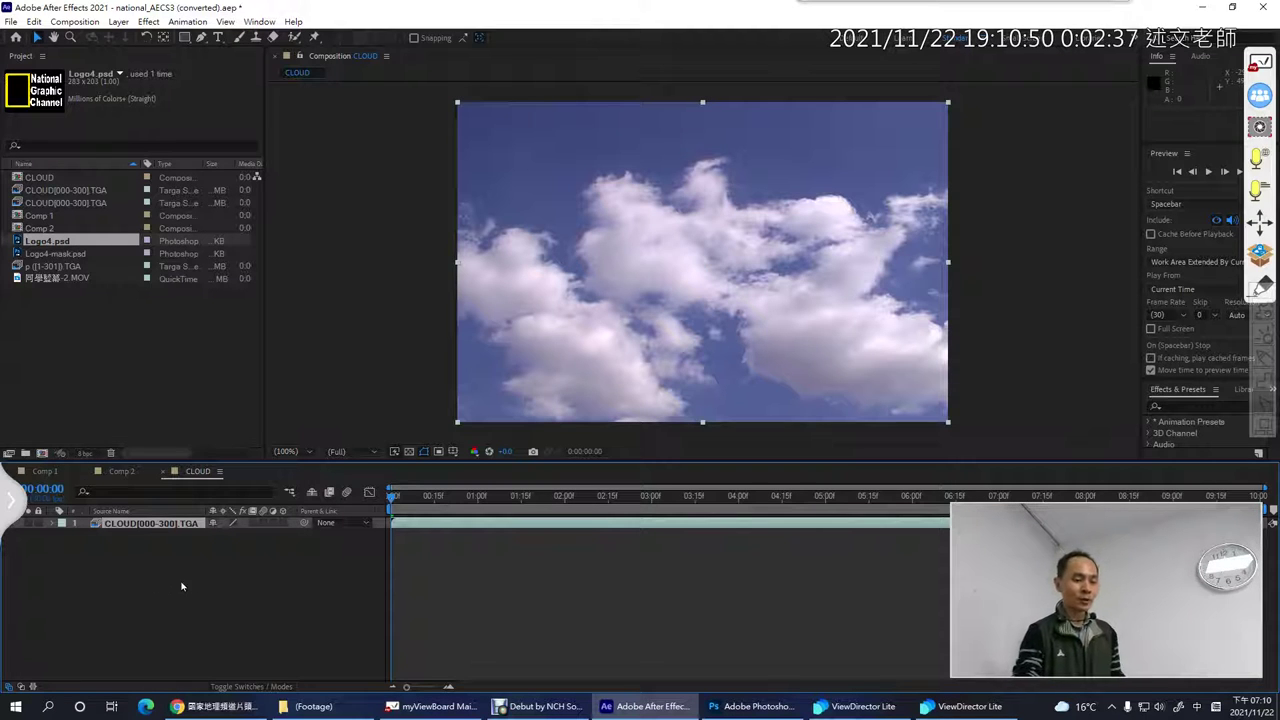
left_click(762, 707)
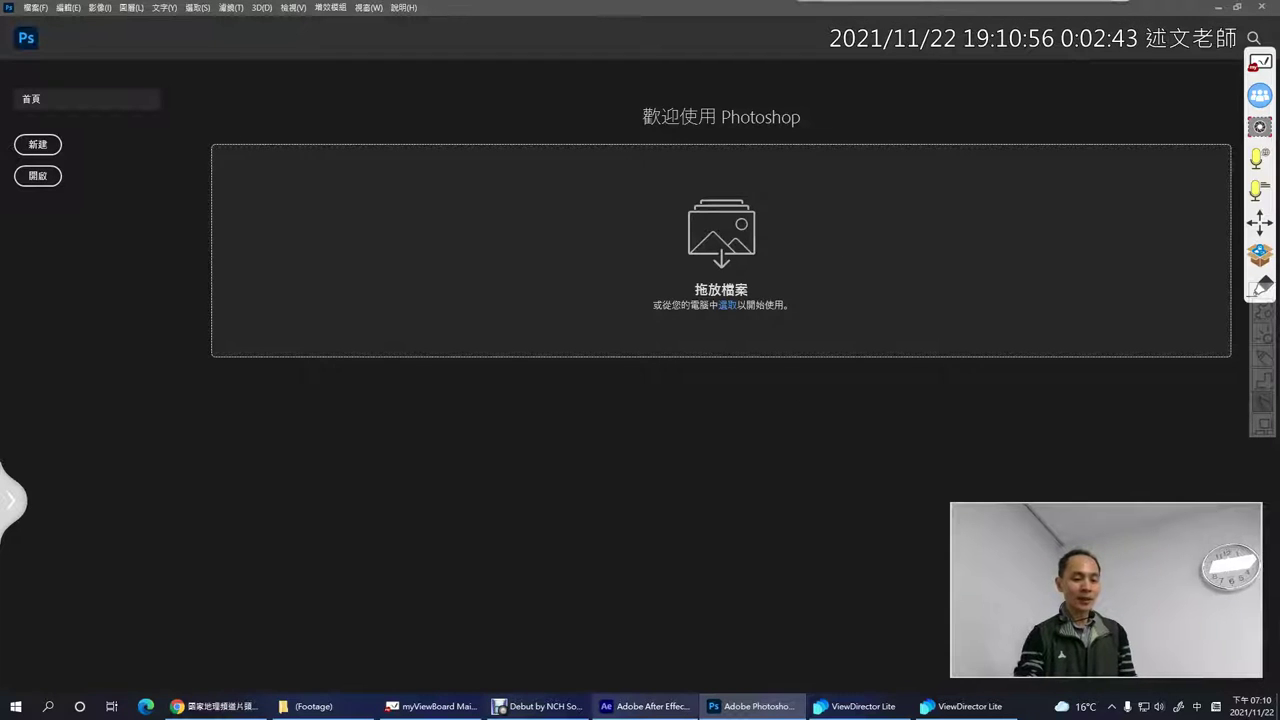
left_click(645, 706)
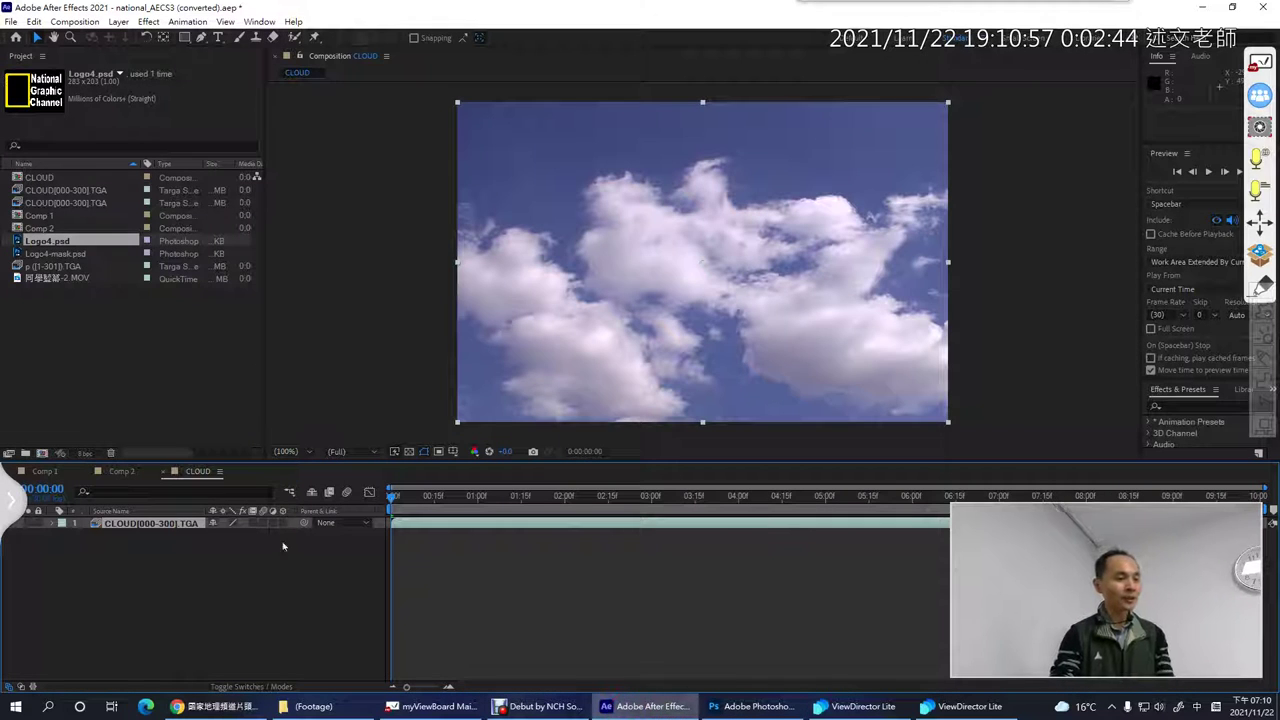
double_click(150, 523)
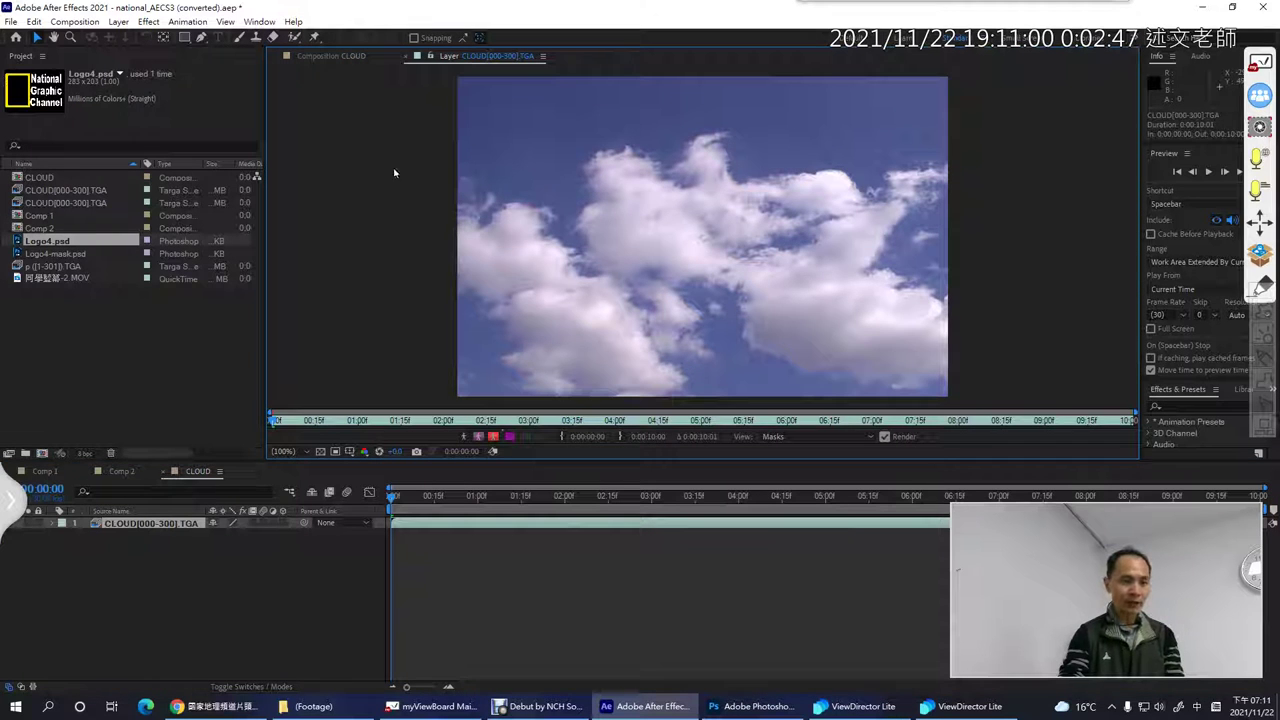
mouse_move(470, 62)
left_mouse_down()
mouse_move(404, 58)
mouse_move(436, 38)
mouse_move(462, 58)
left_mouse_up()
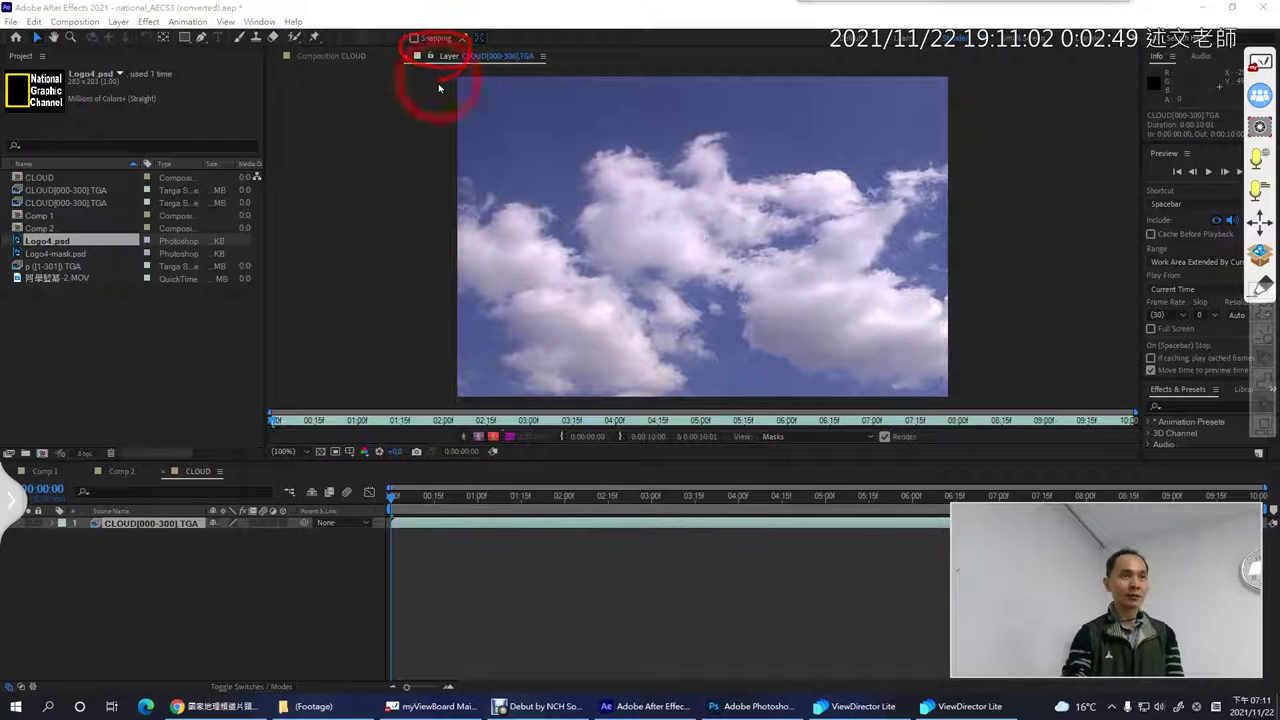
left_click(409, 58)
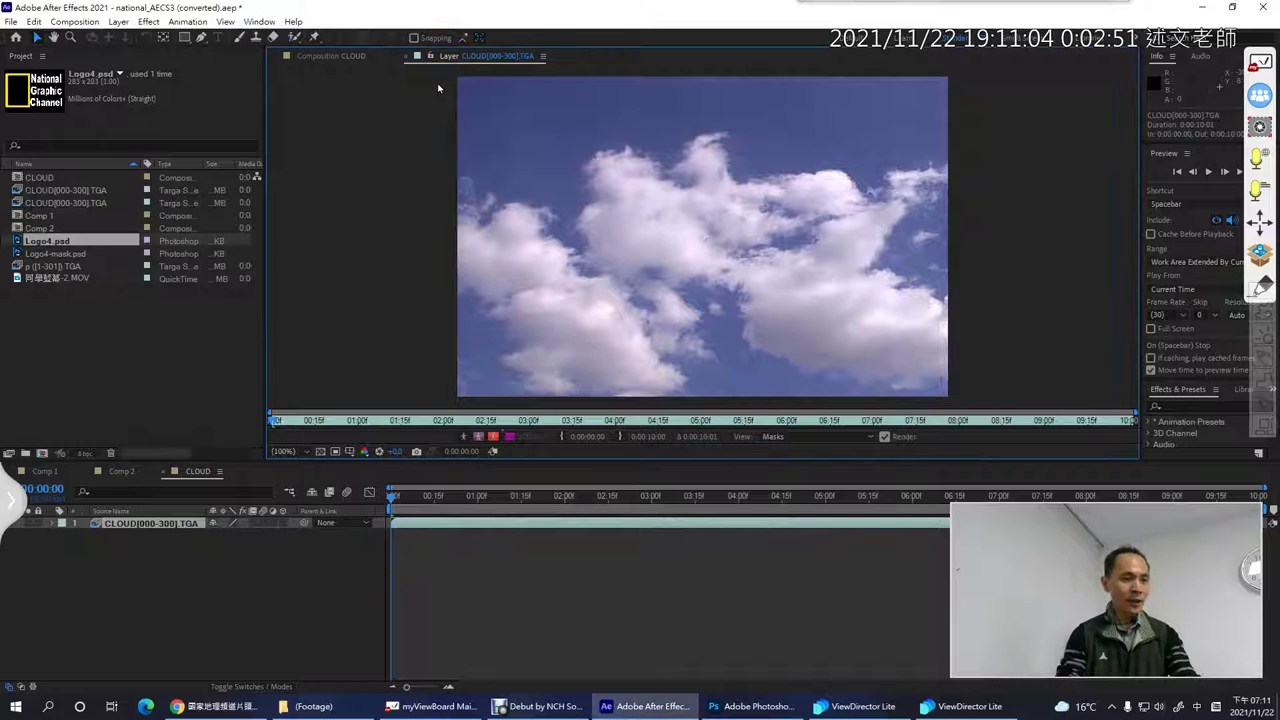
left_click(409, 58)
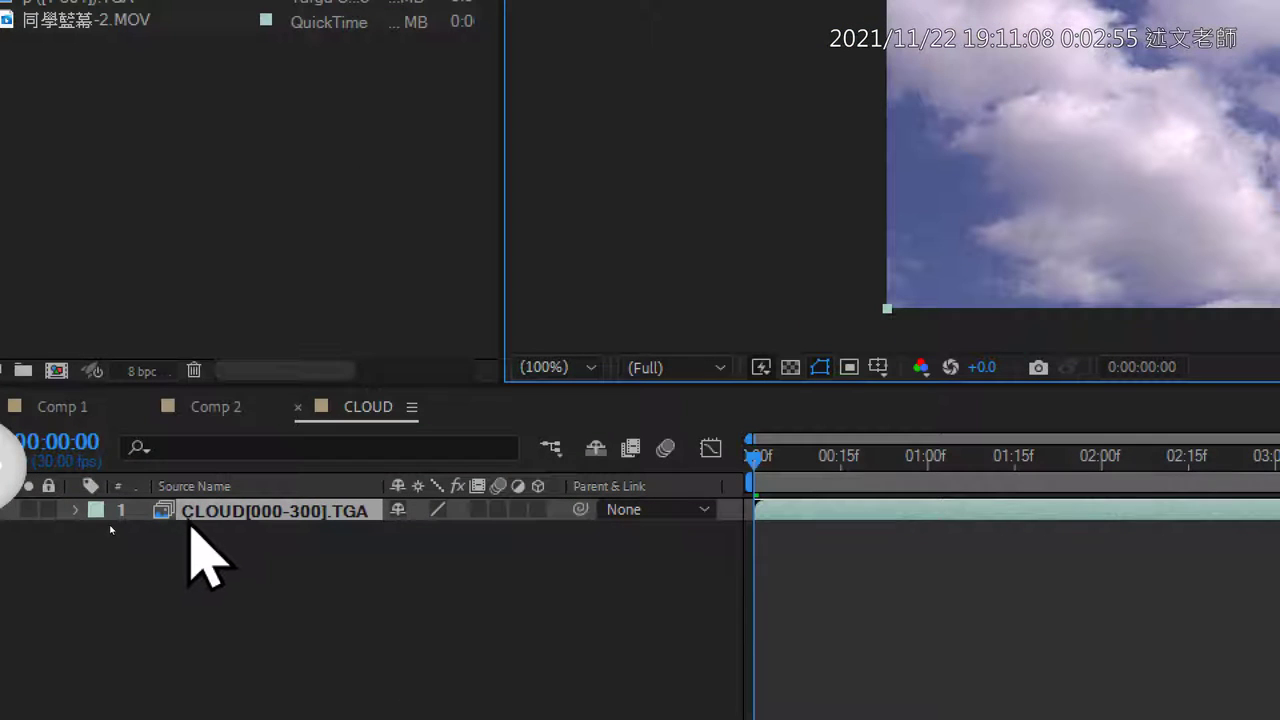
Rename the CLOUD[000-300].TGA layer in the CLOUD composition to 亮的雲.
right_click(193, 524)
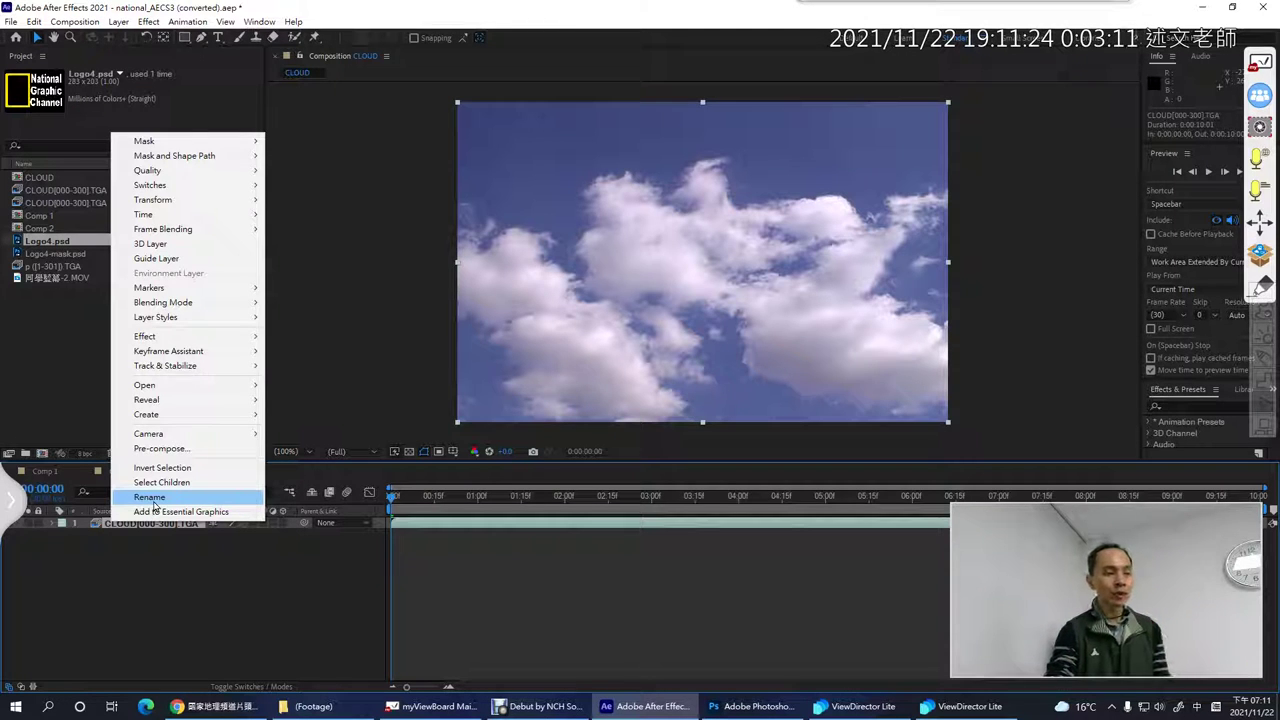
left_click(150, 497)
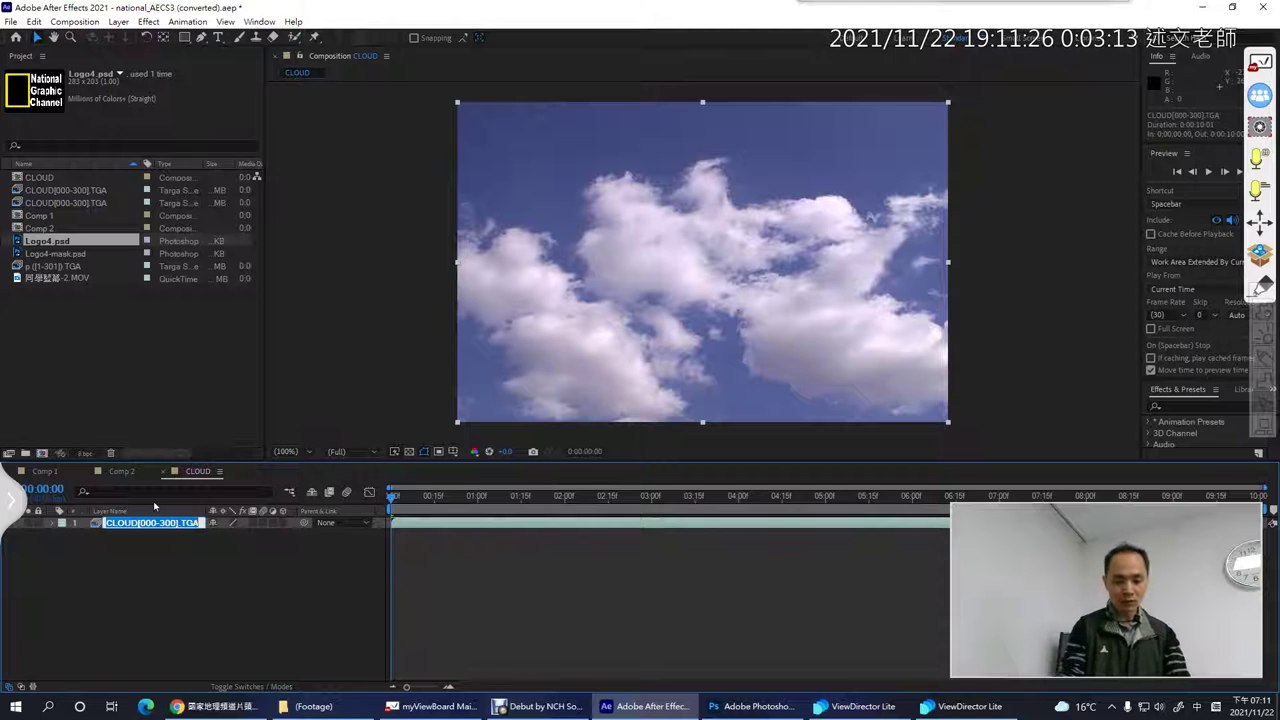
type("雲")
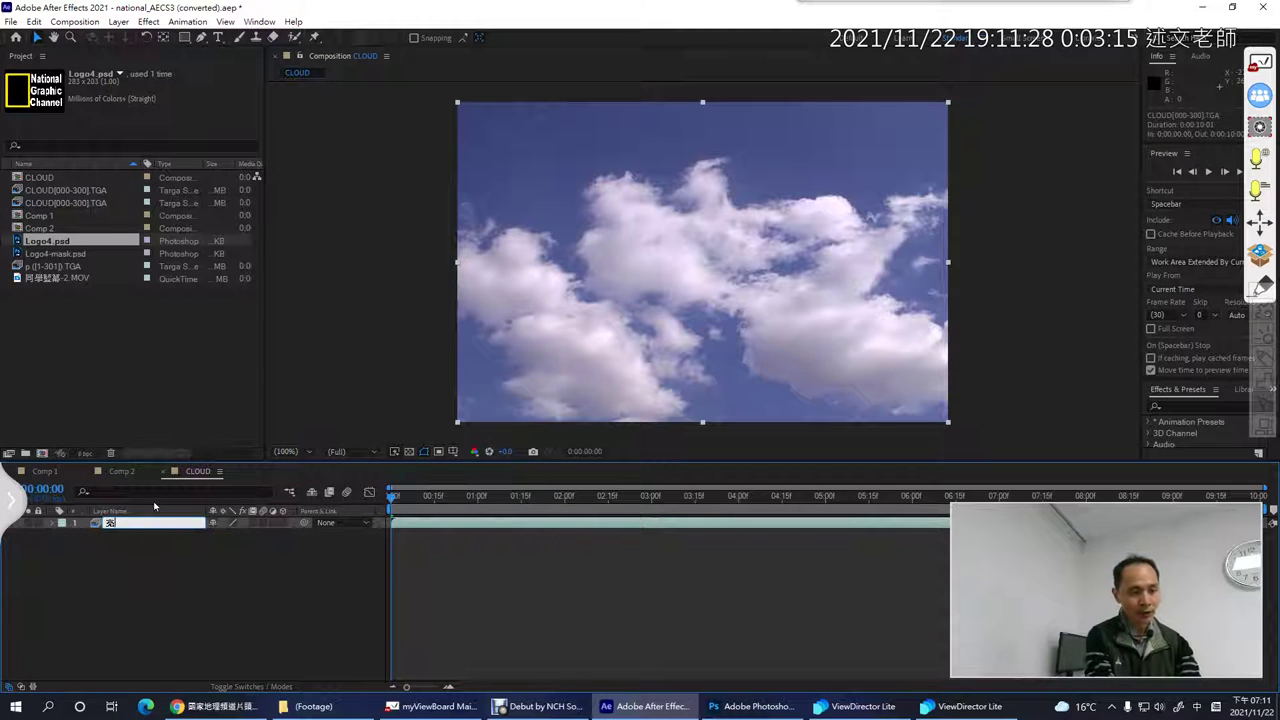
type("的雲1")
key("Return")
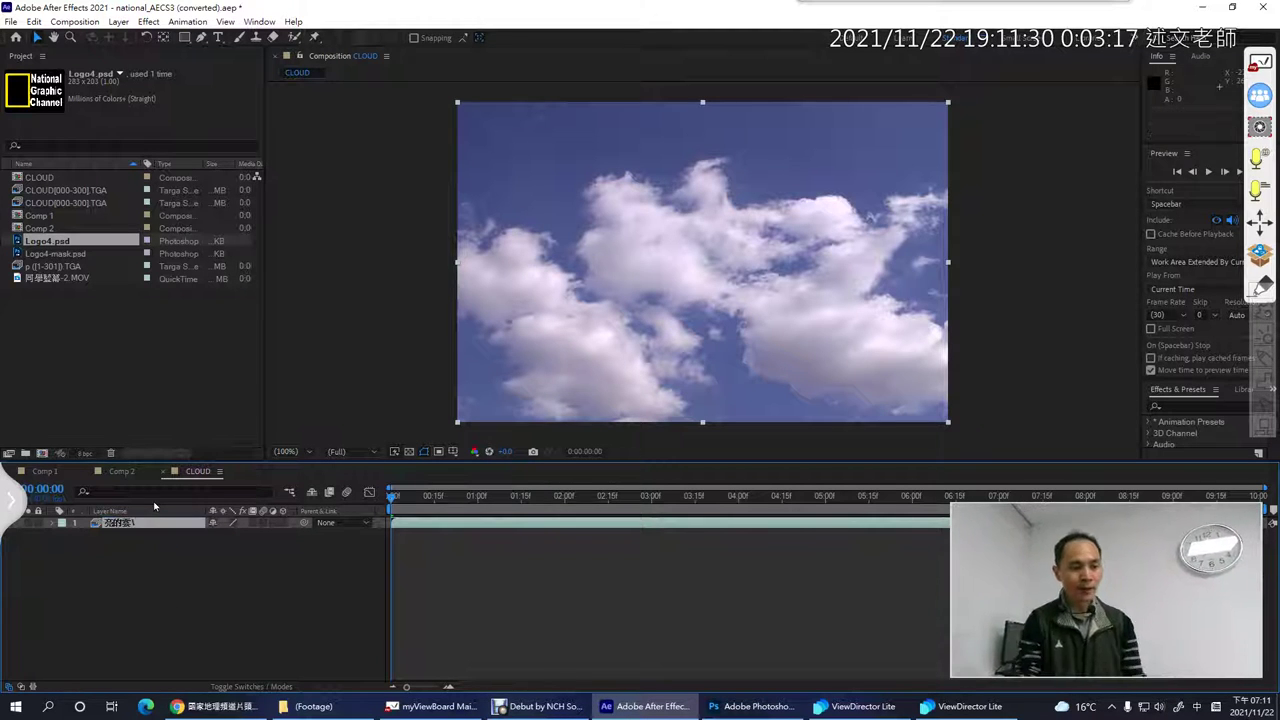
key("Return")
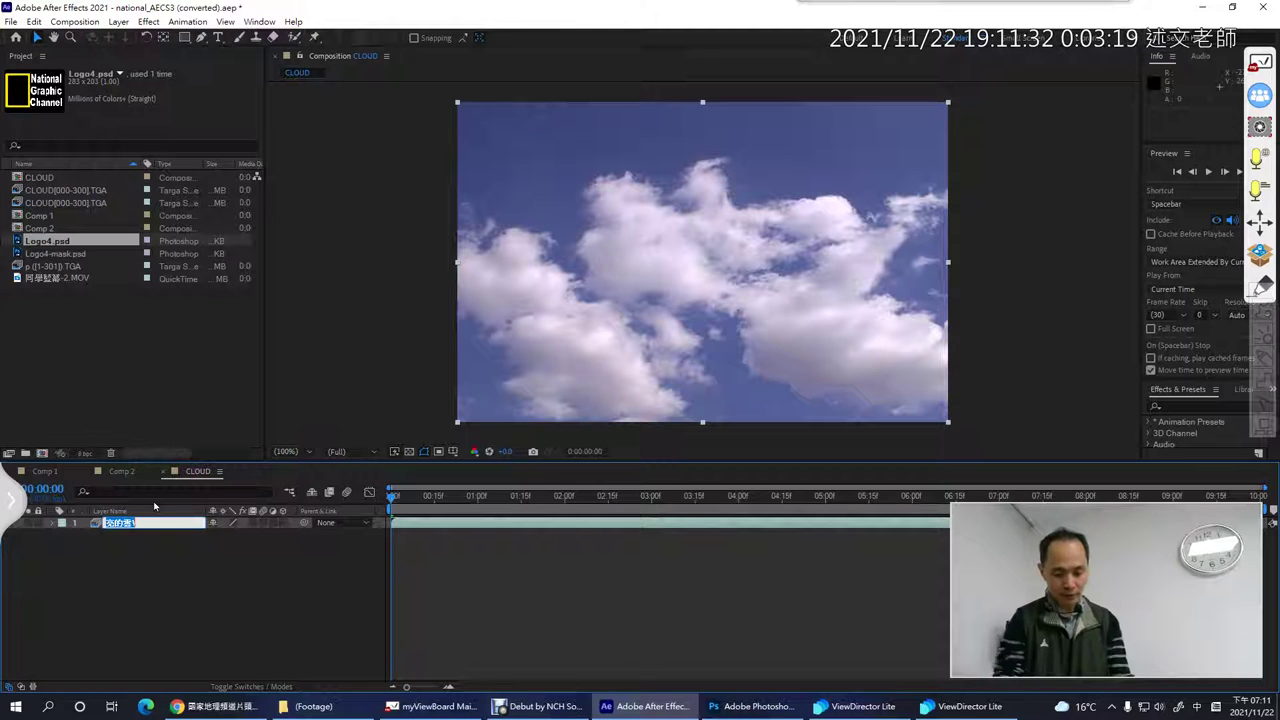
key("End")
key("BackSpace")
key("Return")
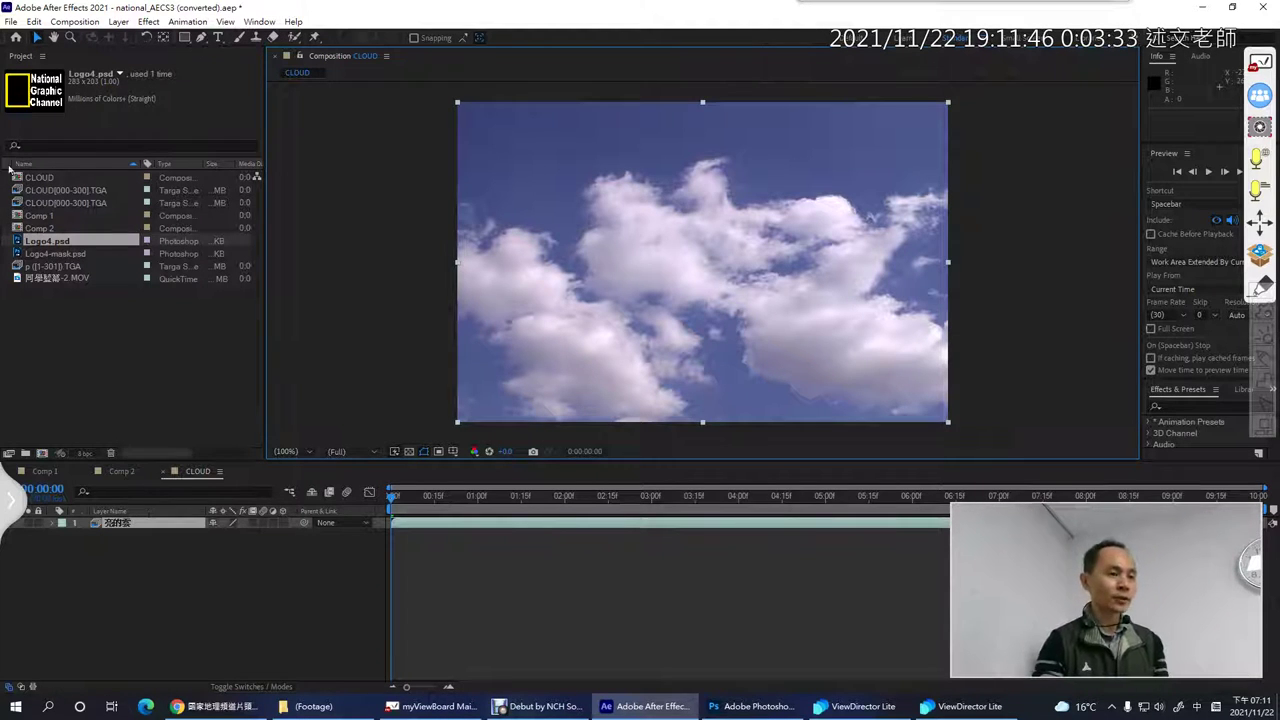
Duplicate the 亮的雲 layer in the CLOUD composition and rename the copy 暗的雲.
left_click(34, 21)
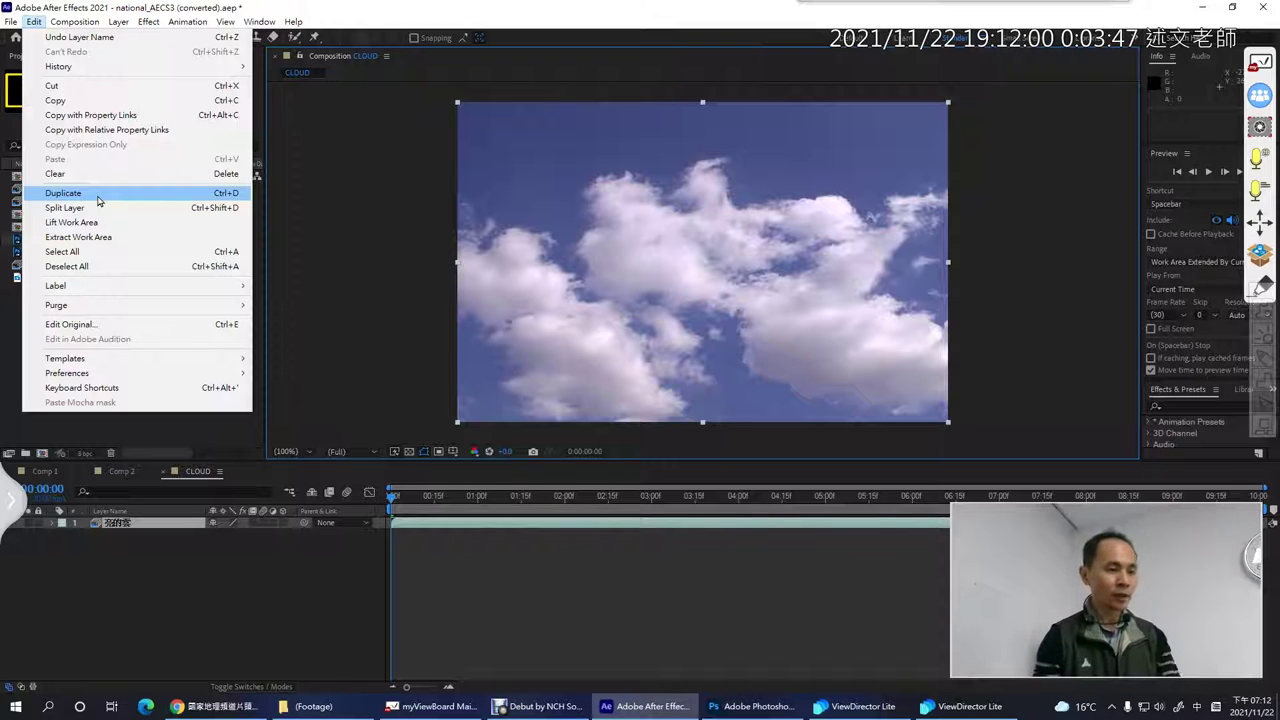
left_click(217, 194)
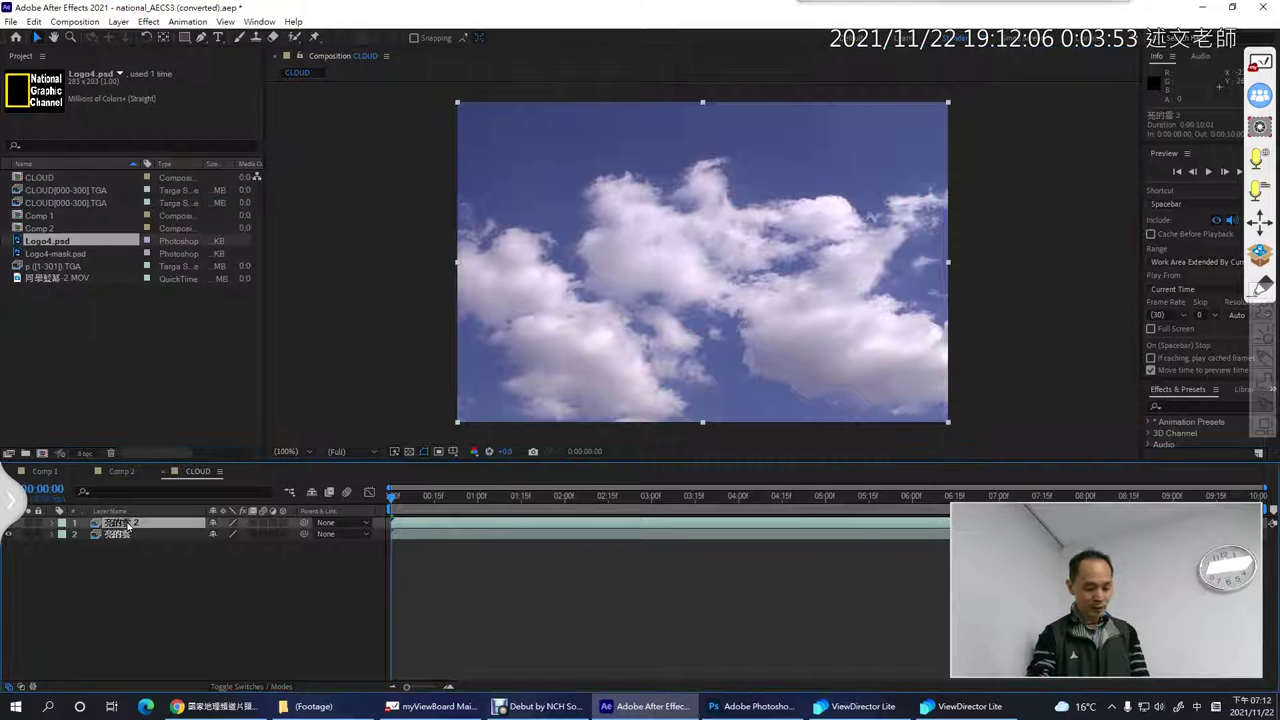
key("Return")
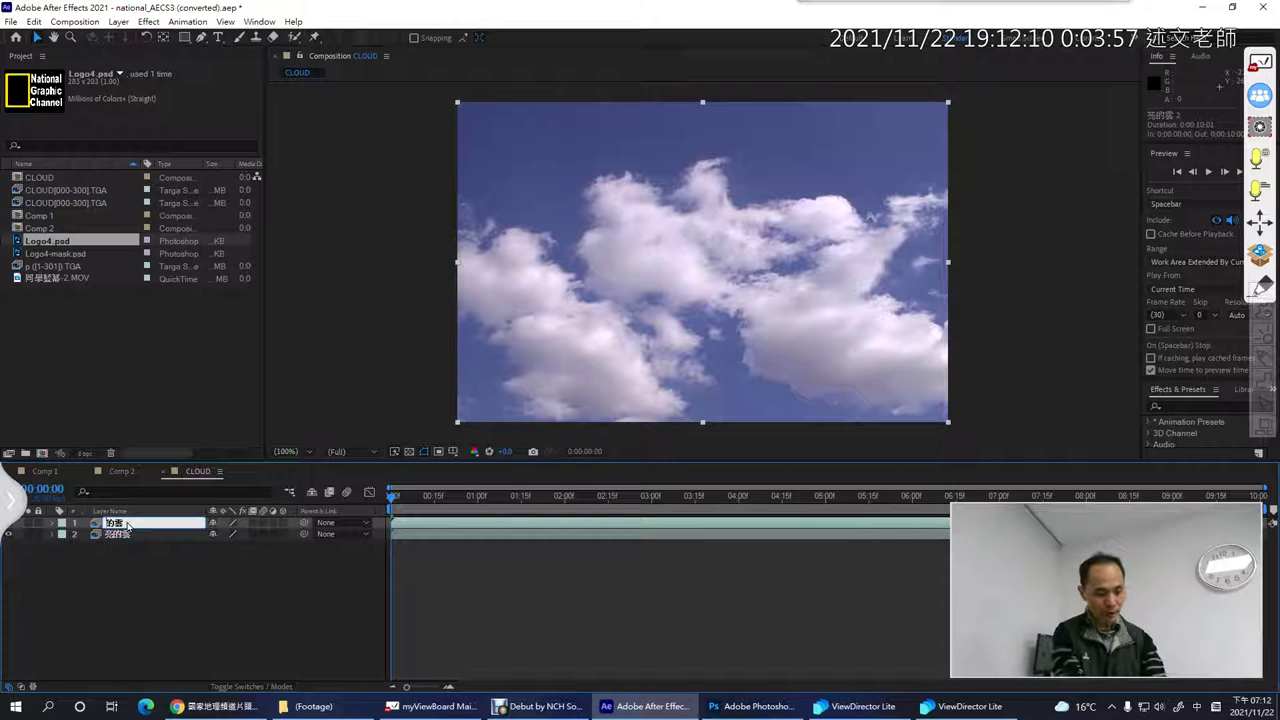
type("暗")
key("Return")
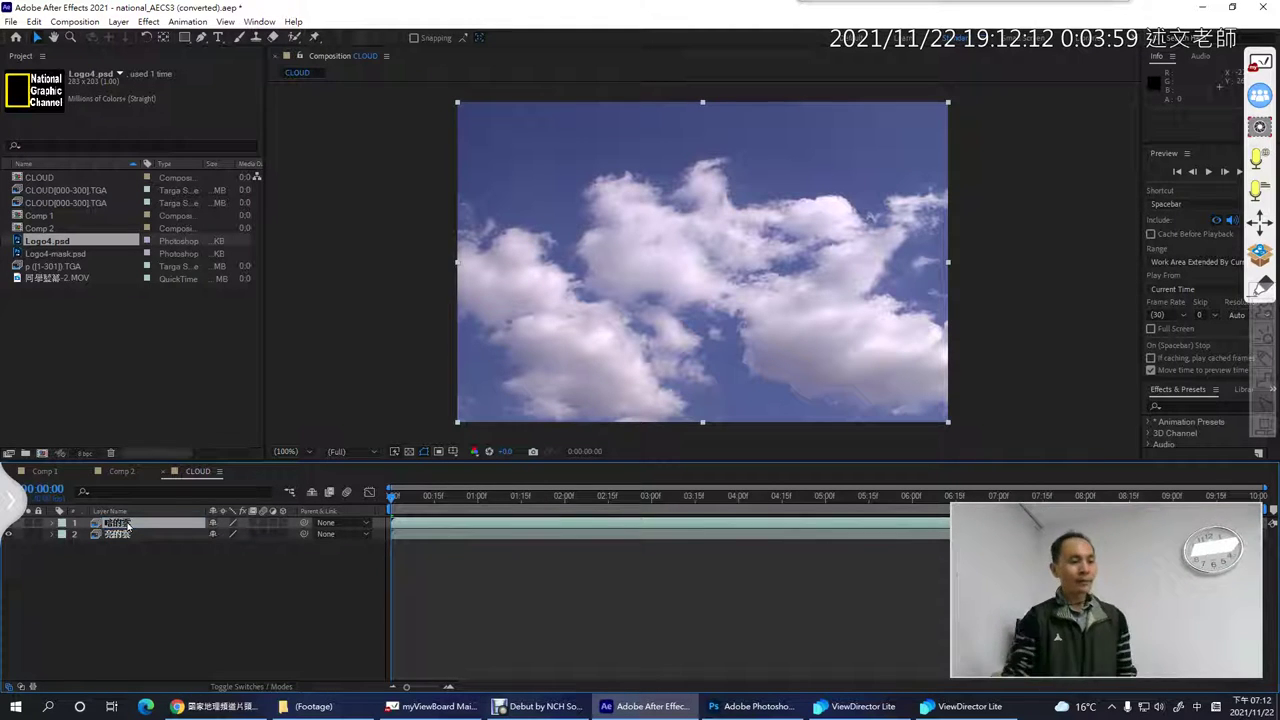
Check the layer order in the finished Comp 1, and place 暗的雲 below 亮的雲 in the CLOUD composition.
left_click(44, 471)
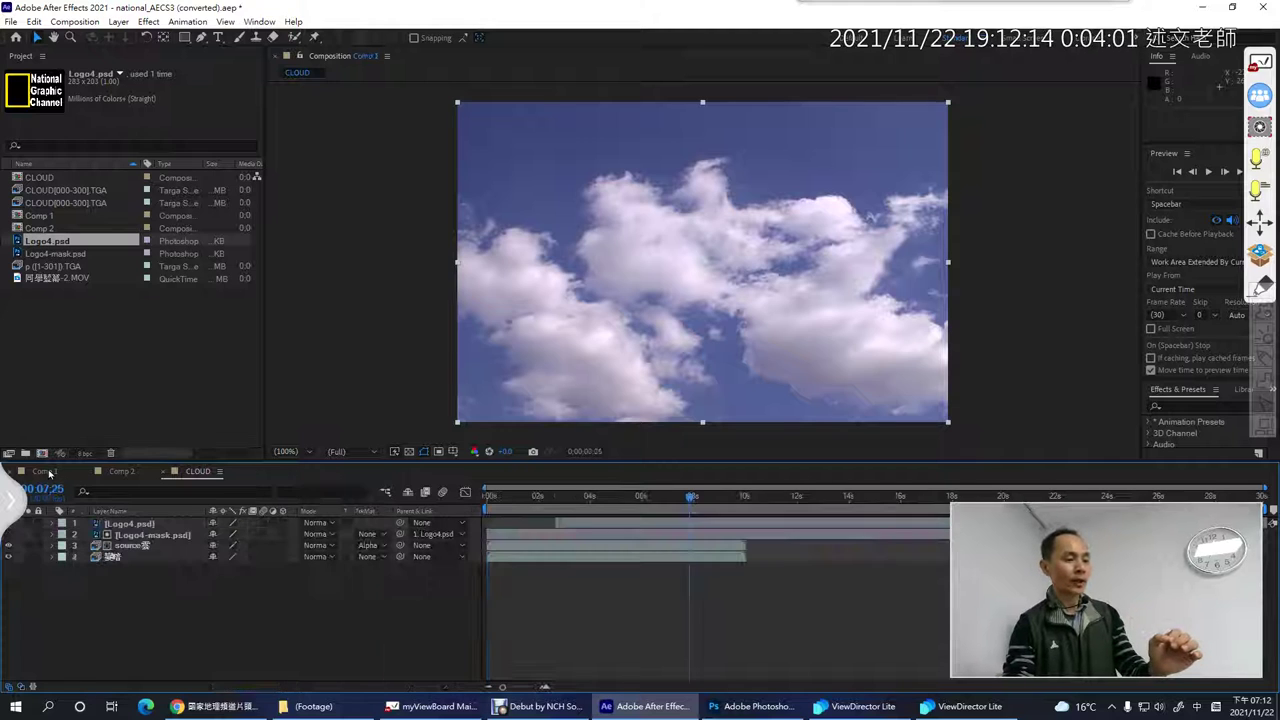
key("F2")
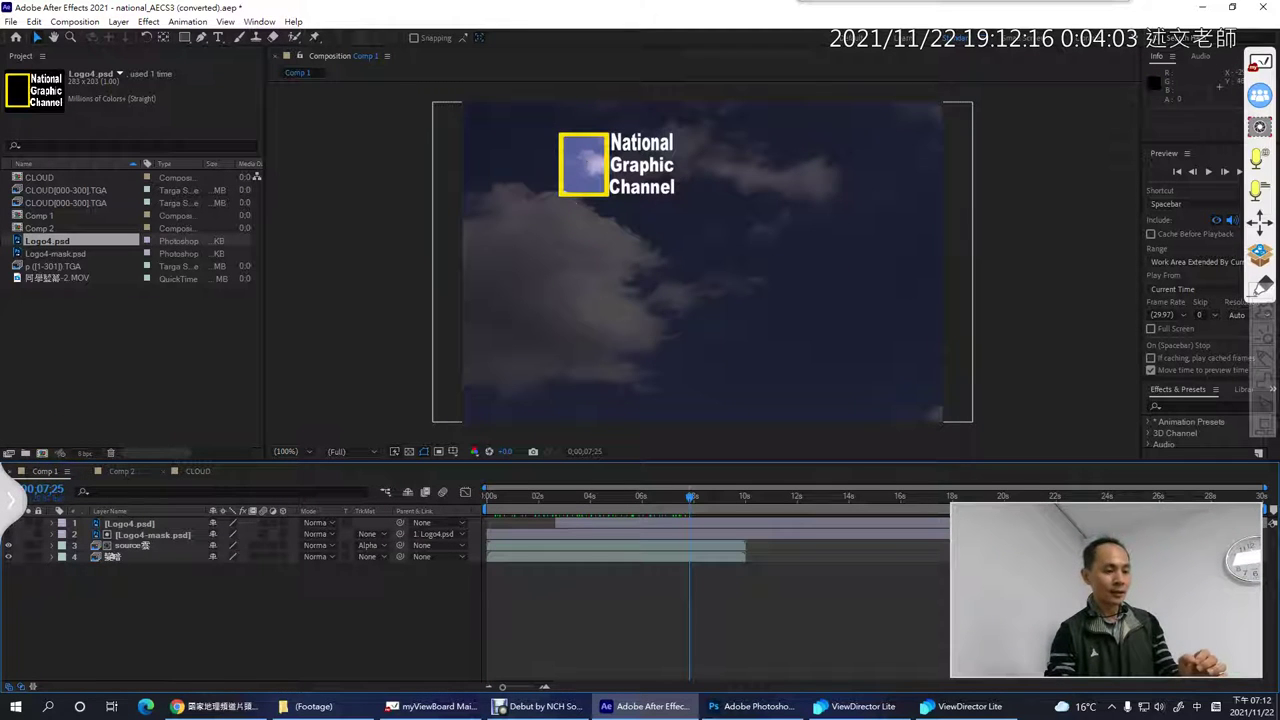
left_click(197, 471)
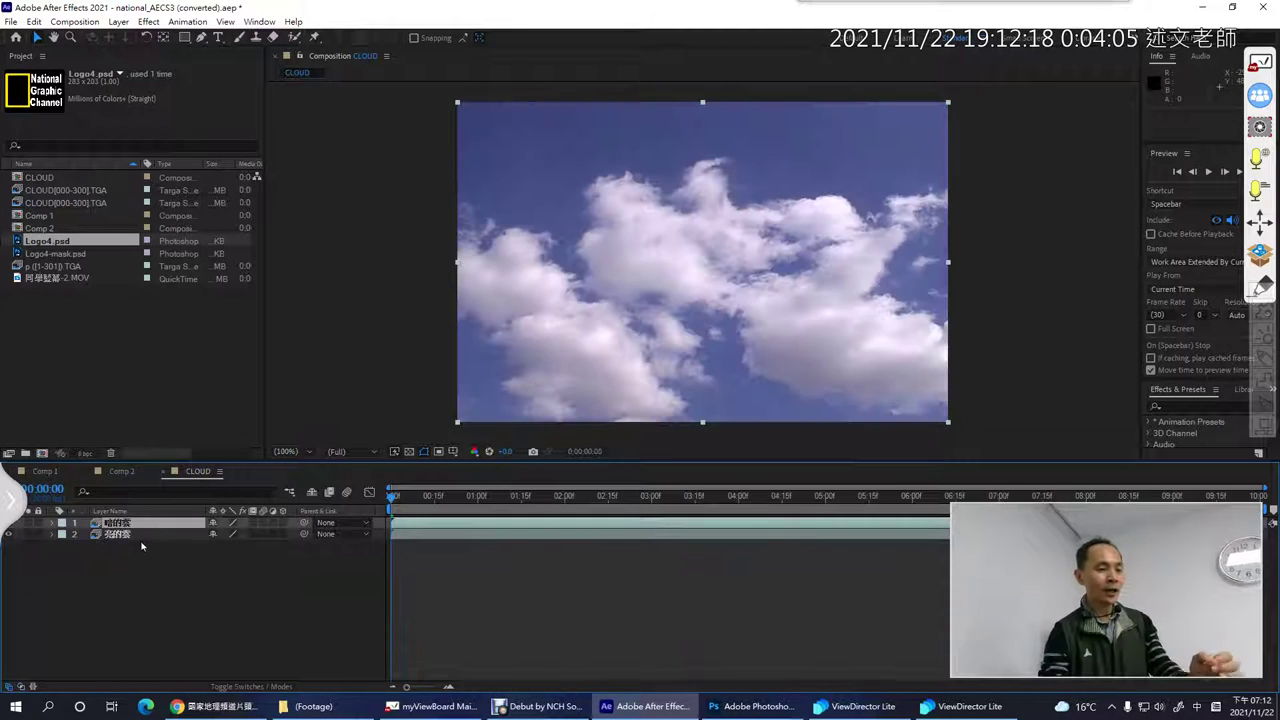
left_click_drag(118, 535, 125, 545)
left_click(168, 589)
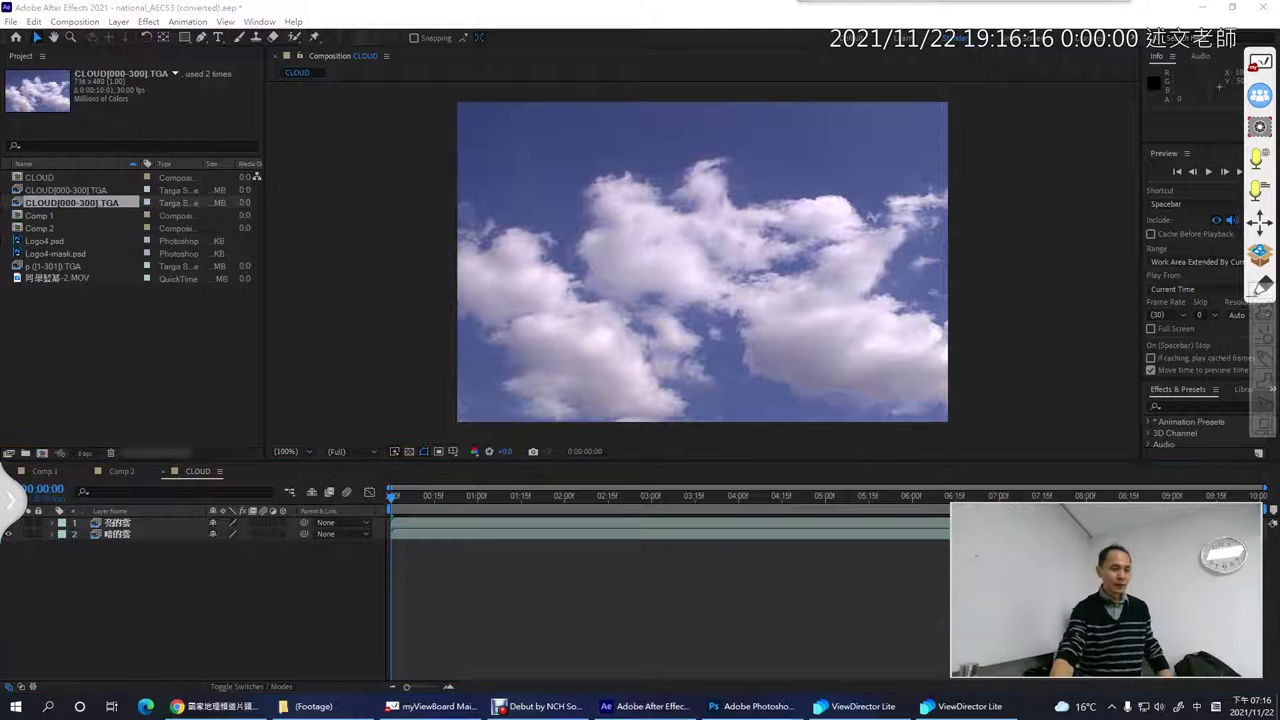
Scrub through the CLOUD composition with the 亮的雲 layer selected, and return to 0:00:00:00.
left_click(675, 252)
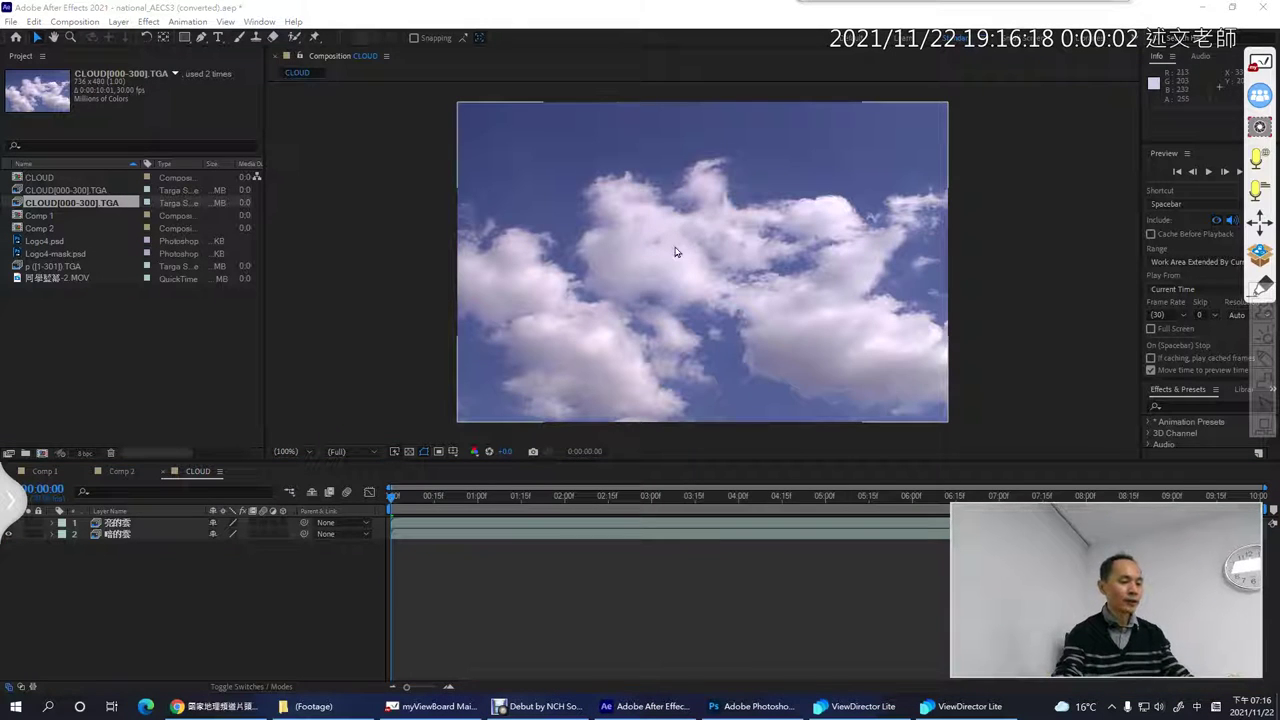
left_click(149, 523)
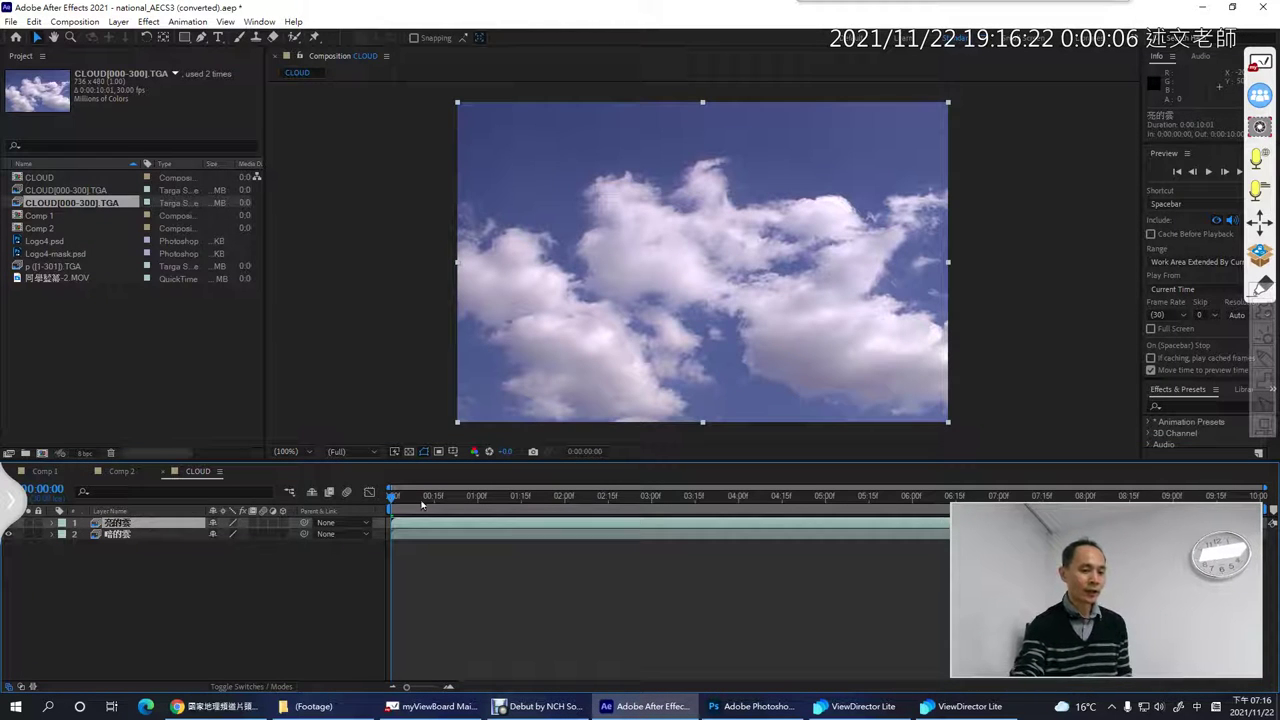
left_click_drag(393, 498, 831, 498)
key("Home")
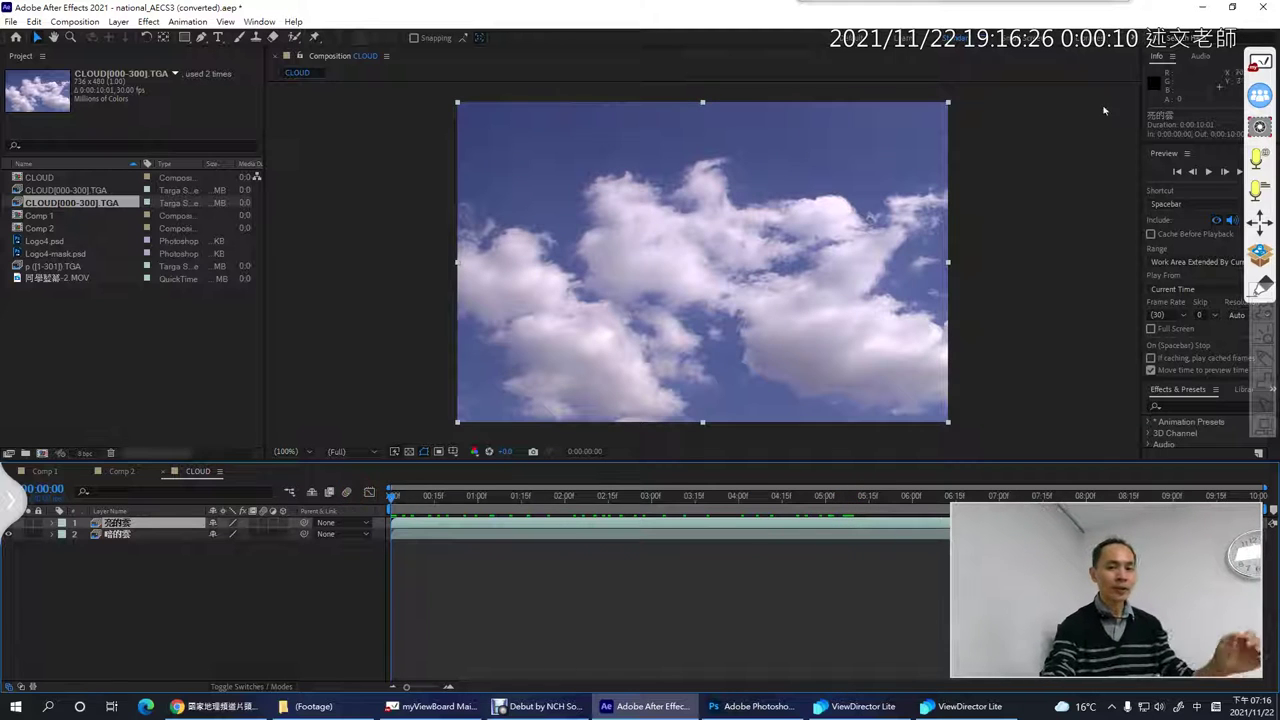
Hide the 亮的雲 layer and select the 暗的雲 layer beneath it.
left_click(1232, 7)
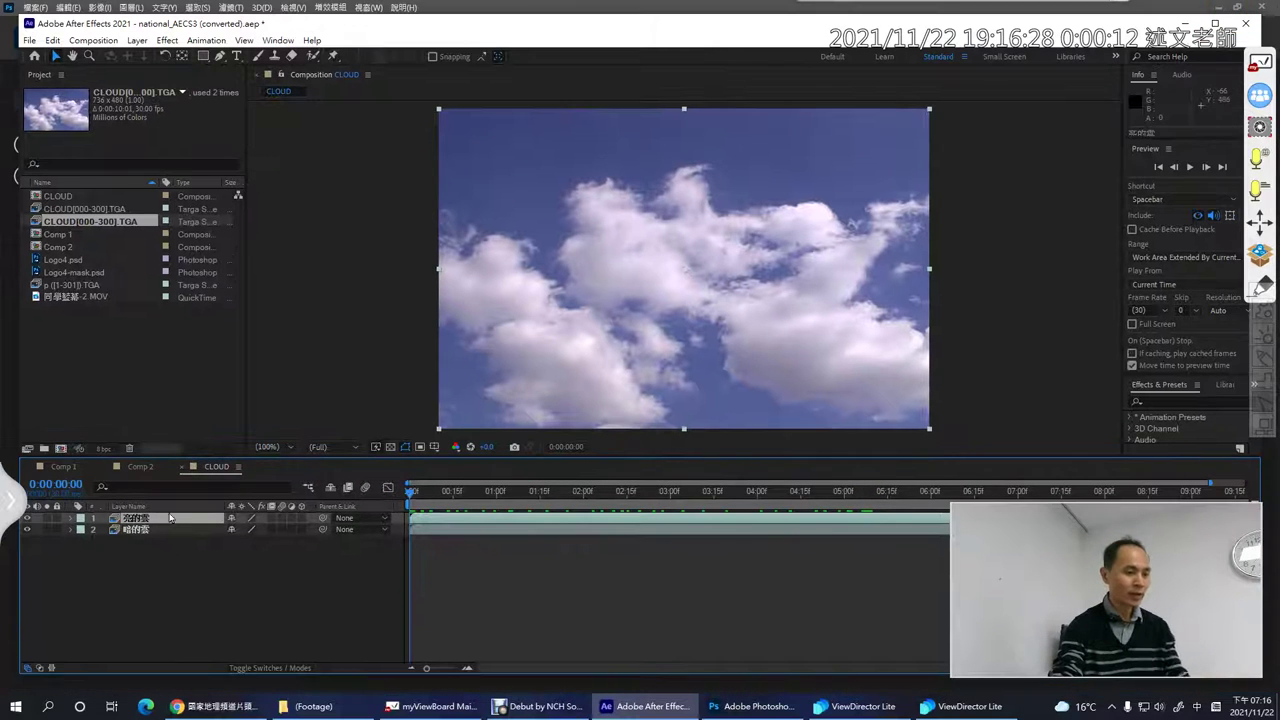
left_click(27, 518)
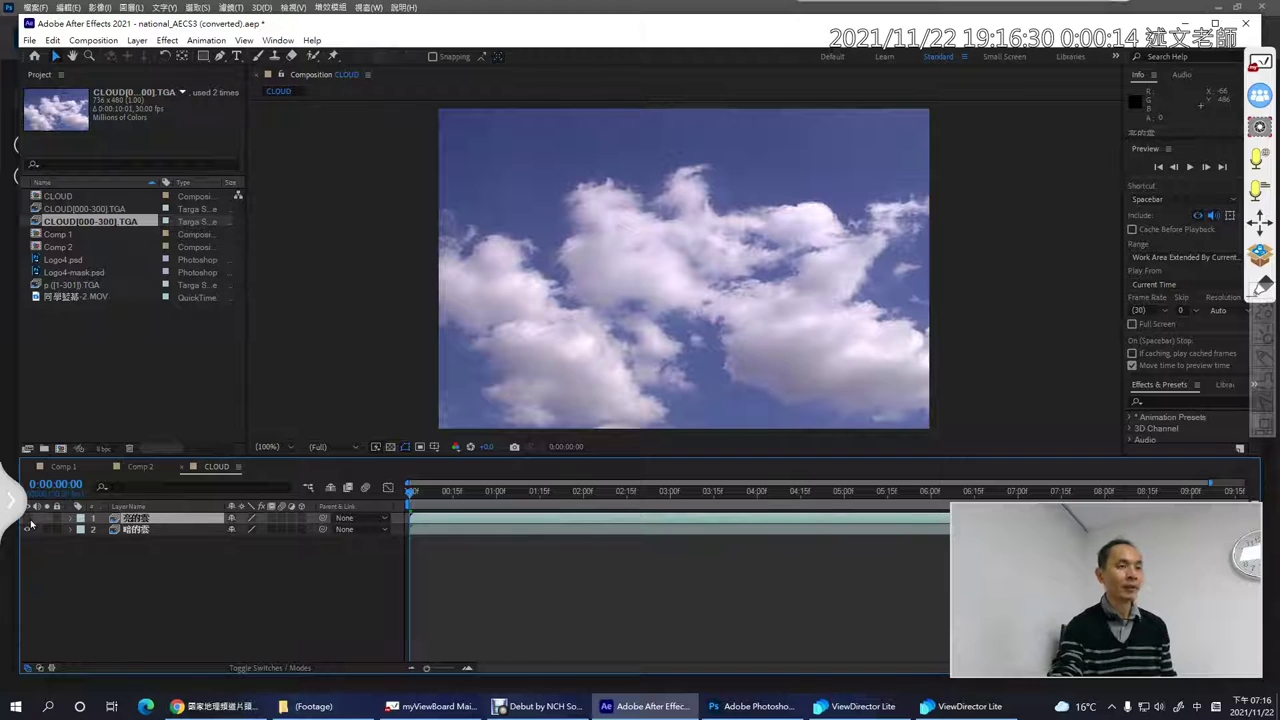
left_click(137, 530)
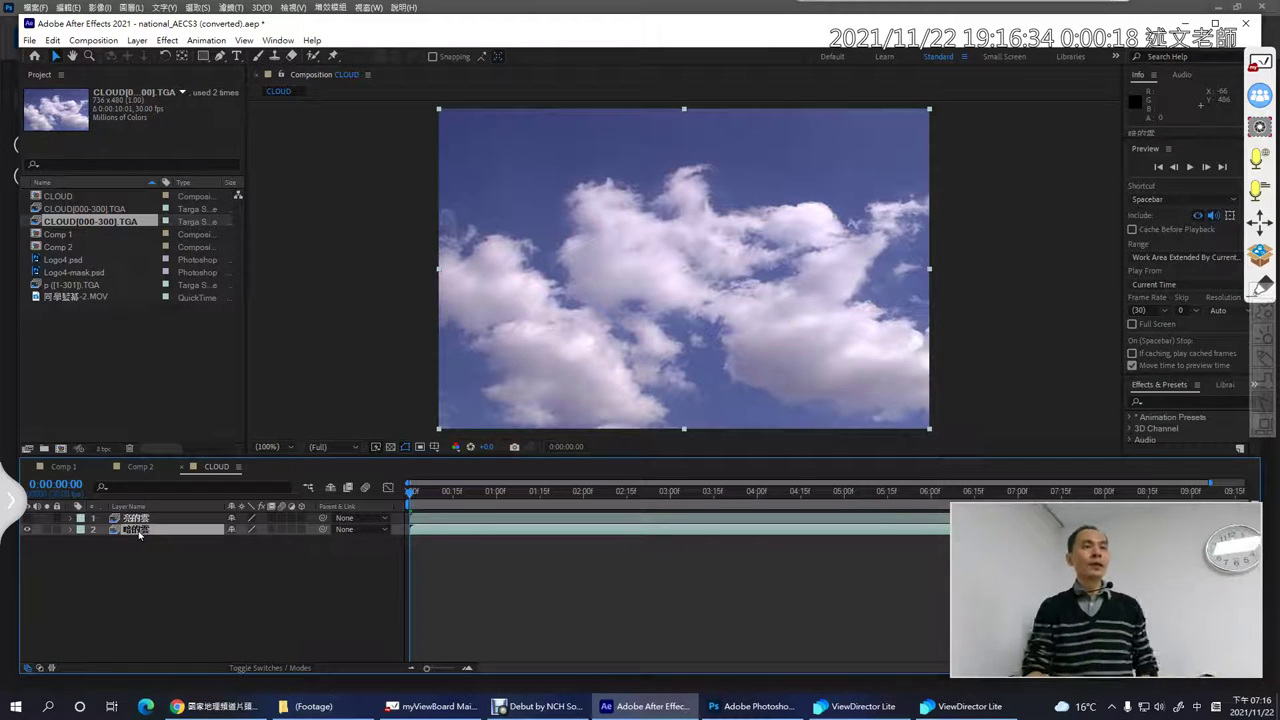
double_click(569, 24)
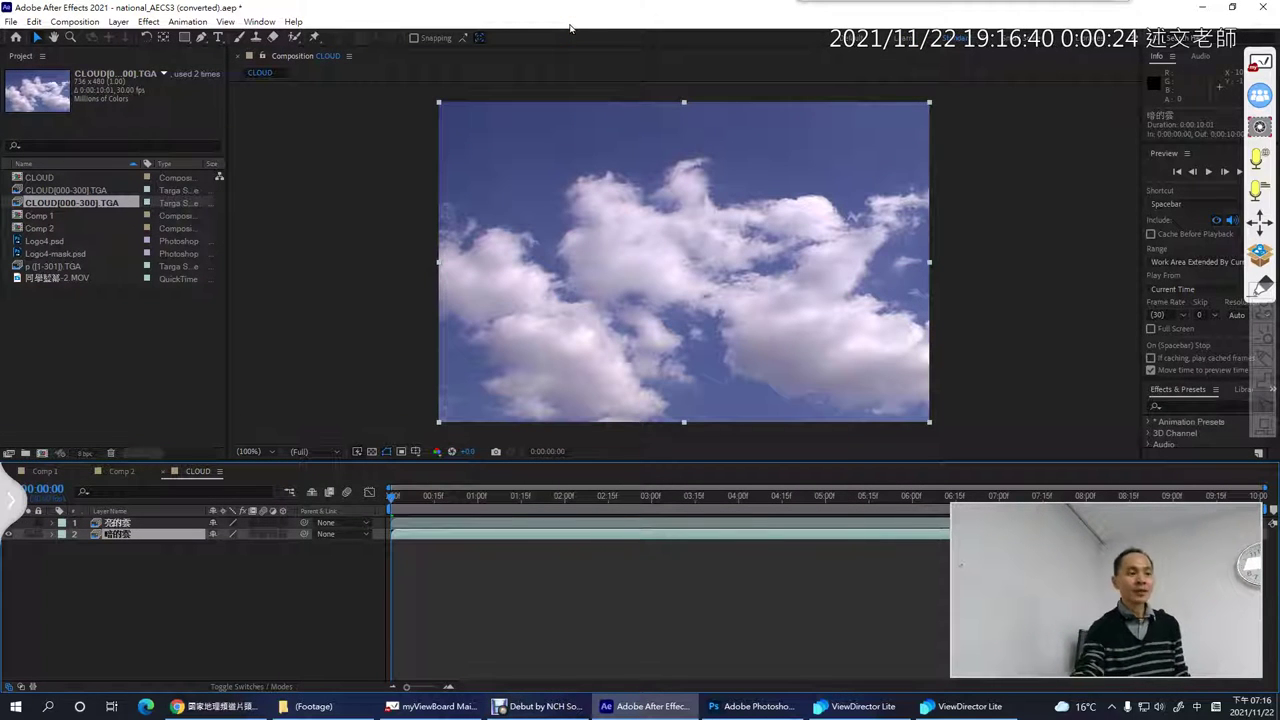
Try moving the 暗的雲 layer to about 609, 377 in the frame, and undo the move.
left_click(12, 500)
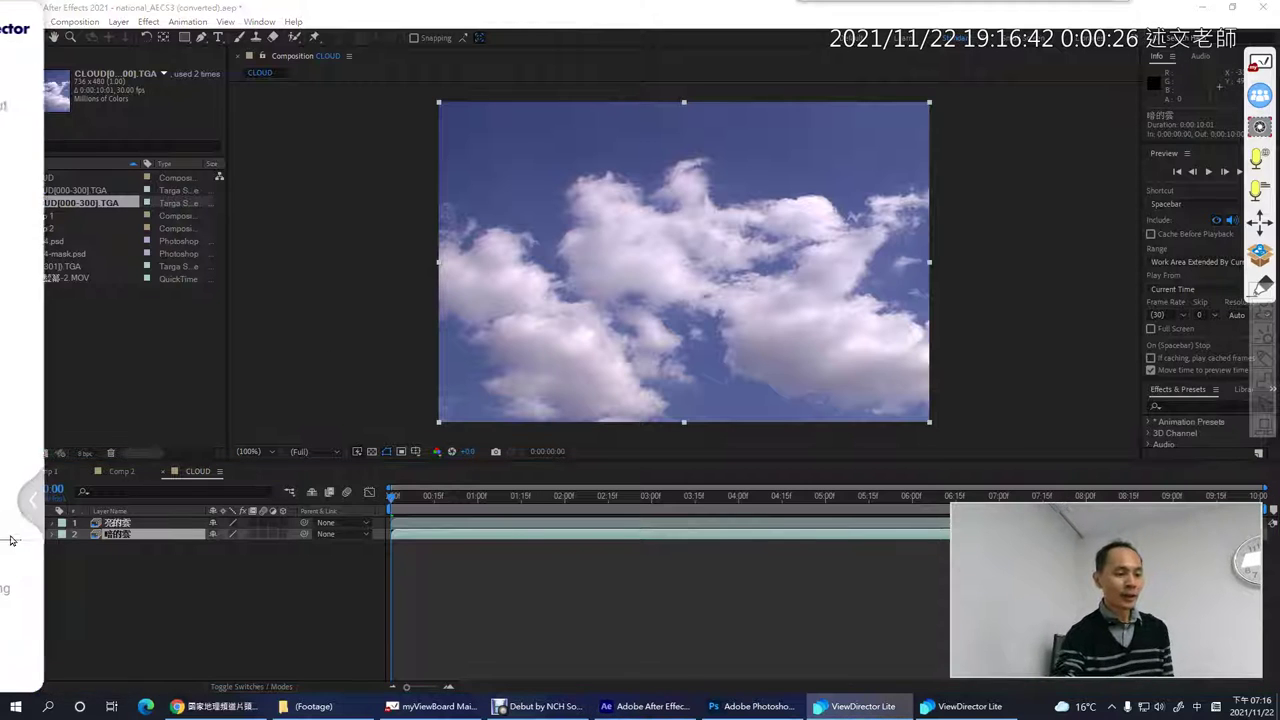
left_click(137, 501)
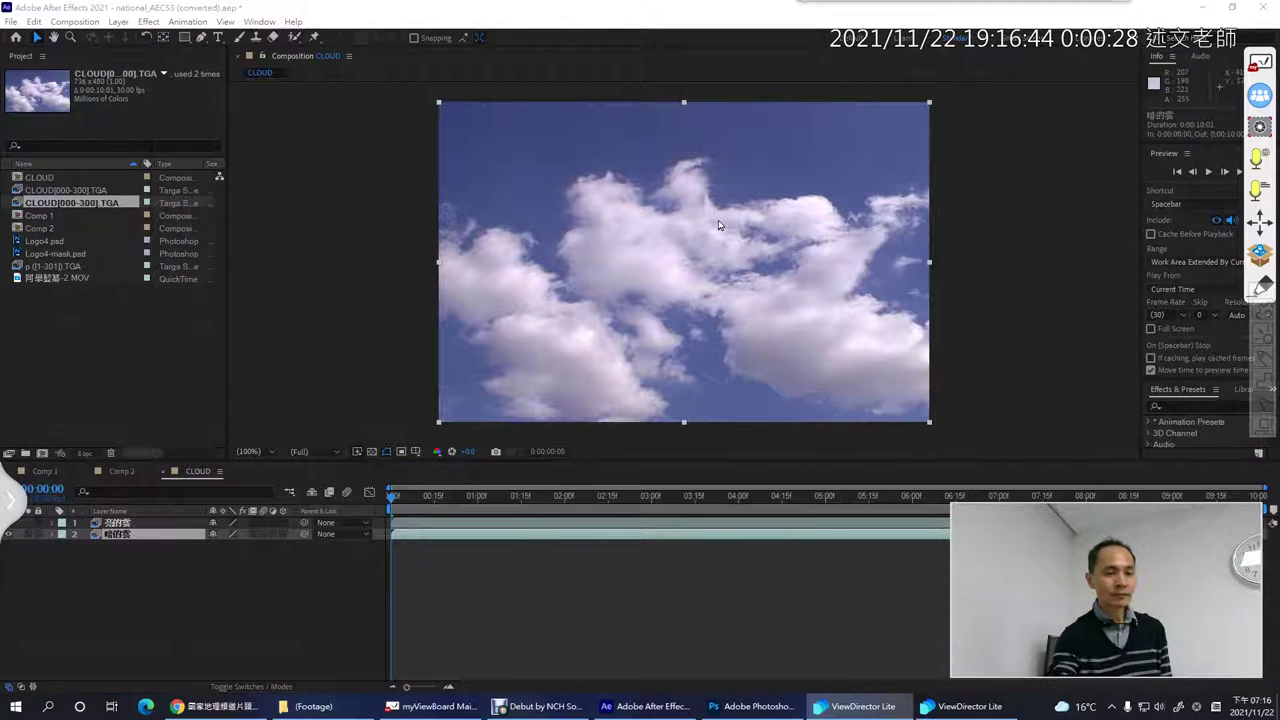
left_click_drag(718, 225, 879, 317)
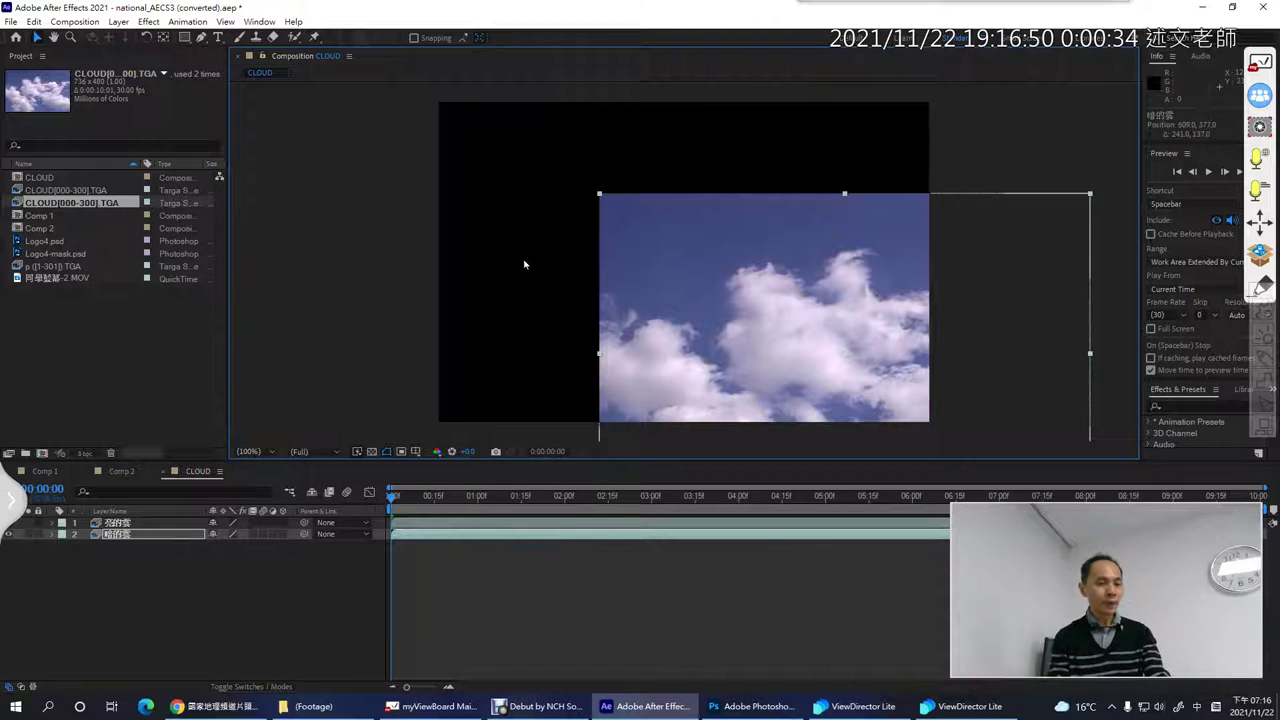
key("ctrl+z")
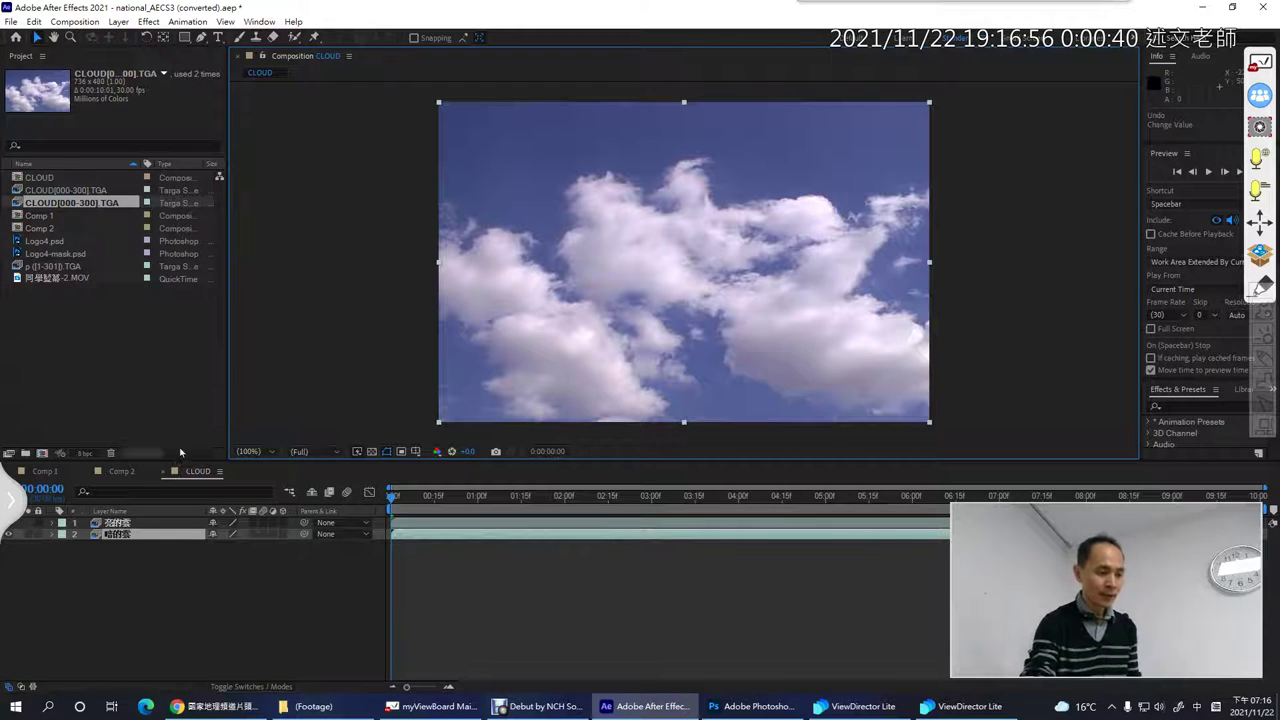
Scrub the finished Comp 1 up to 0;00;06;26 to examine how the clouds darken, and return to the CLOUD composition.
left_click(46, 471)
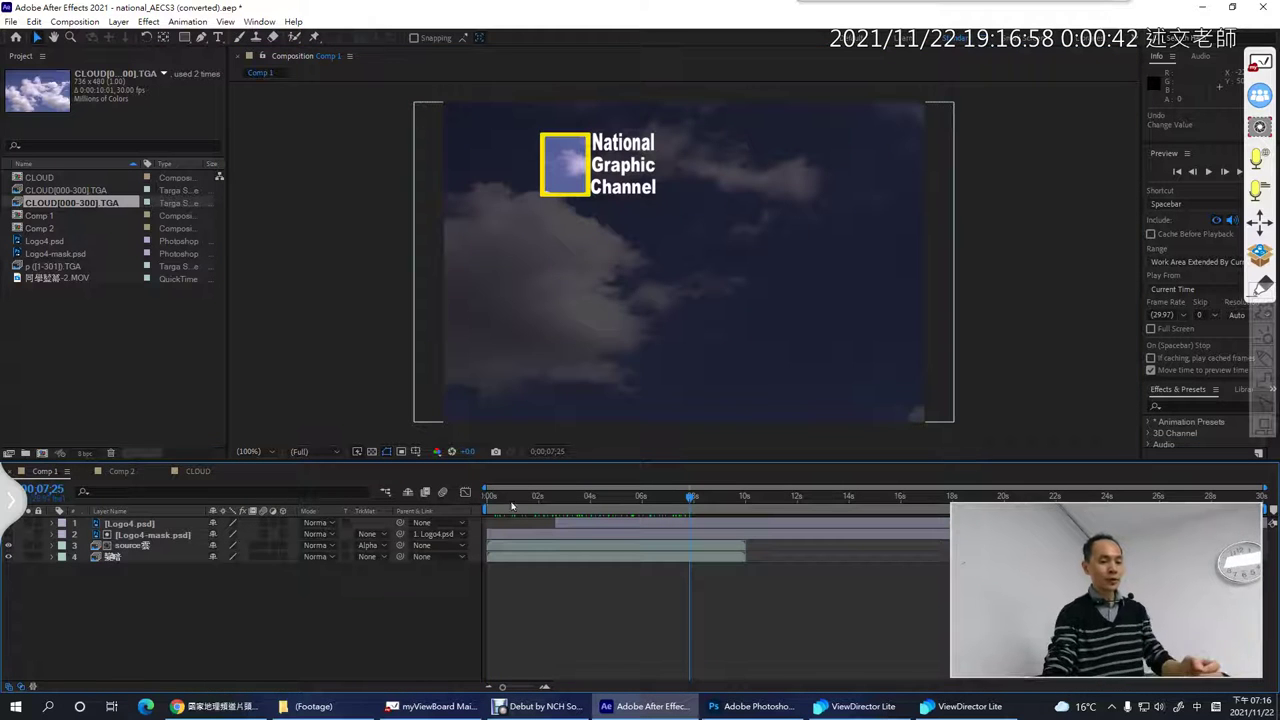
left_click(496, 496)
left_click_drag(497, 497, 664, 525)
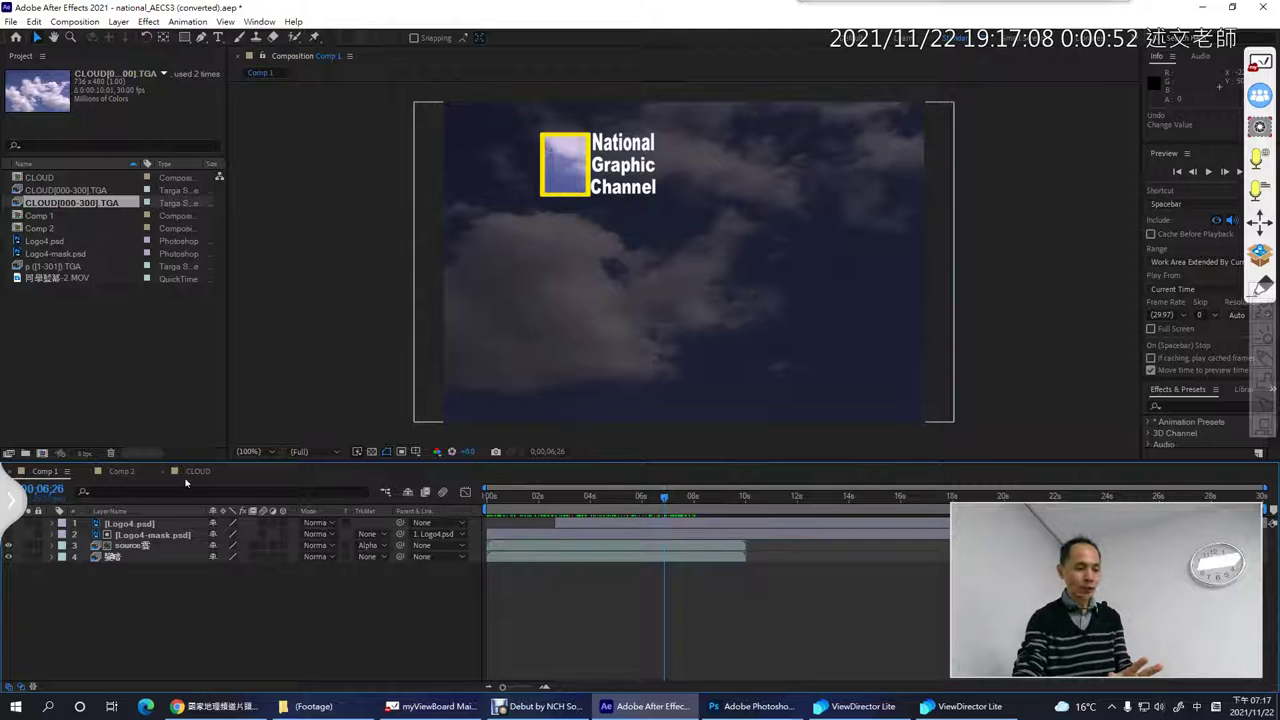
left_click(192, 471)
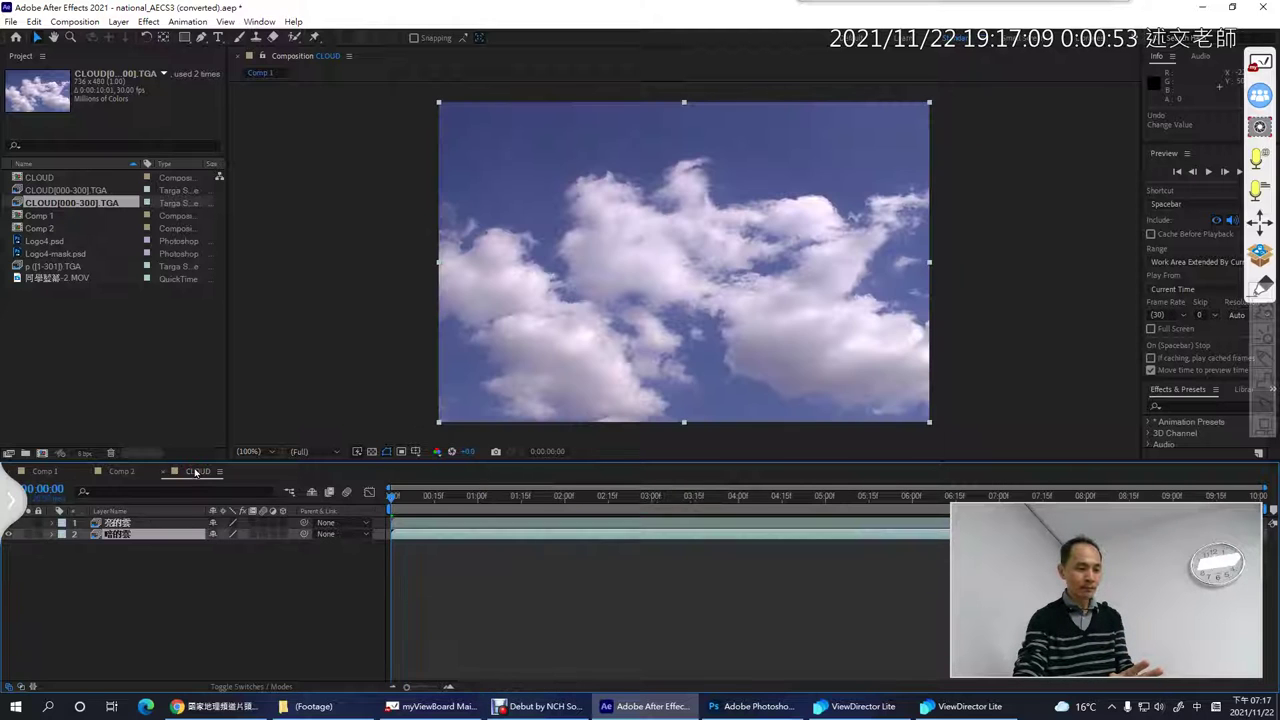
Reveal the Transform properties of the 暗的雲 layer and add an Opacity keyframe of 100% at 0:00:03:00.
left_click(64, 547)
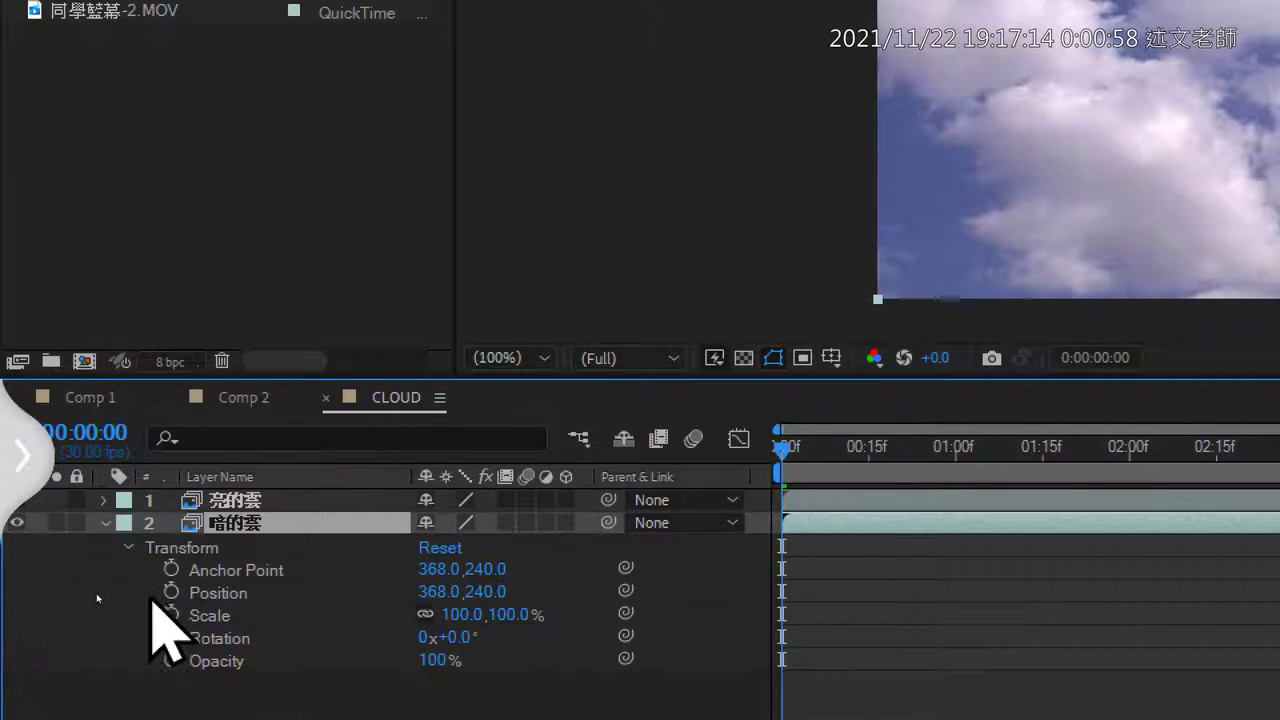
left_click(213, 643)
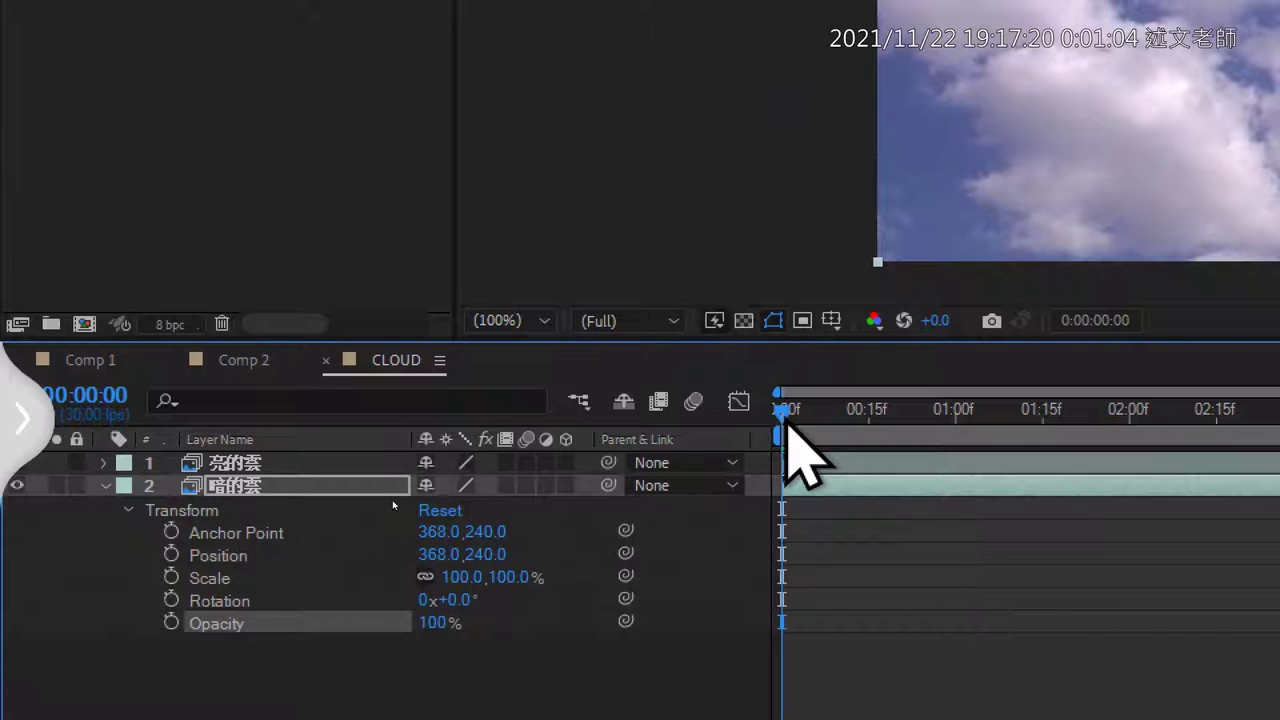
key("super+space")
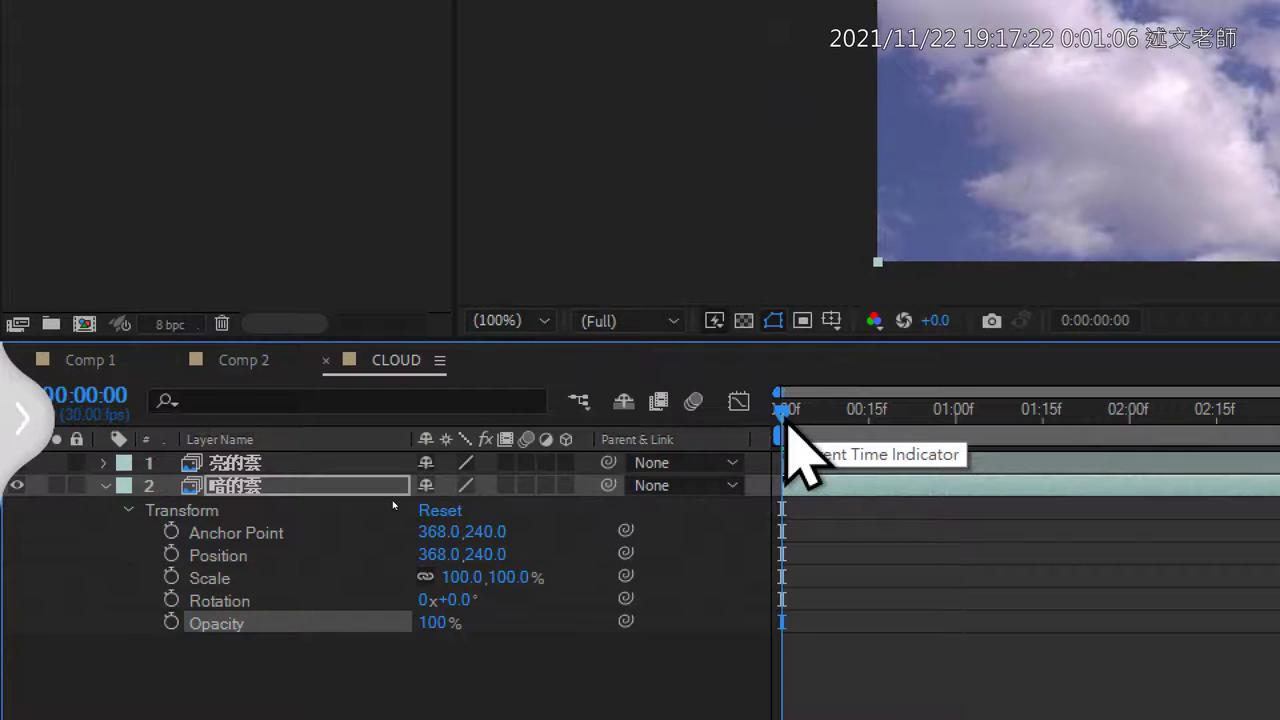
key("space")
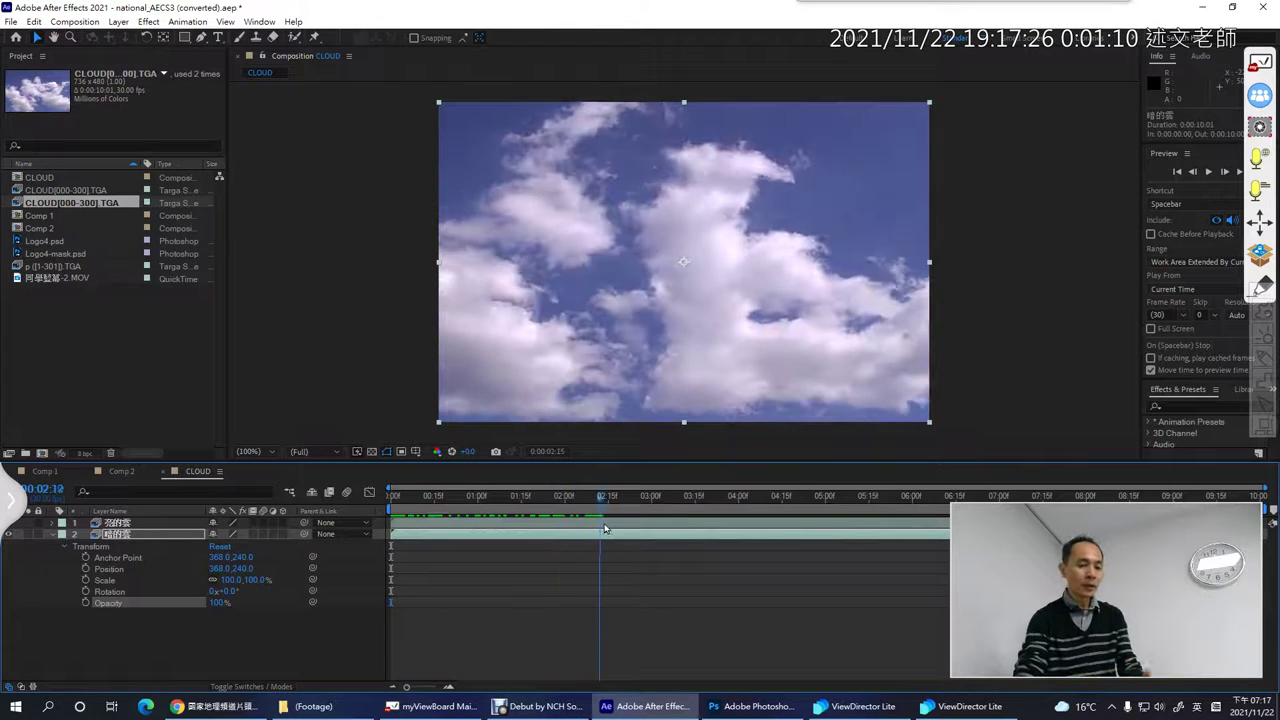
key("space")
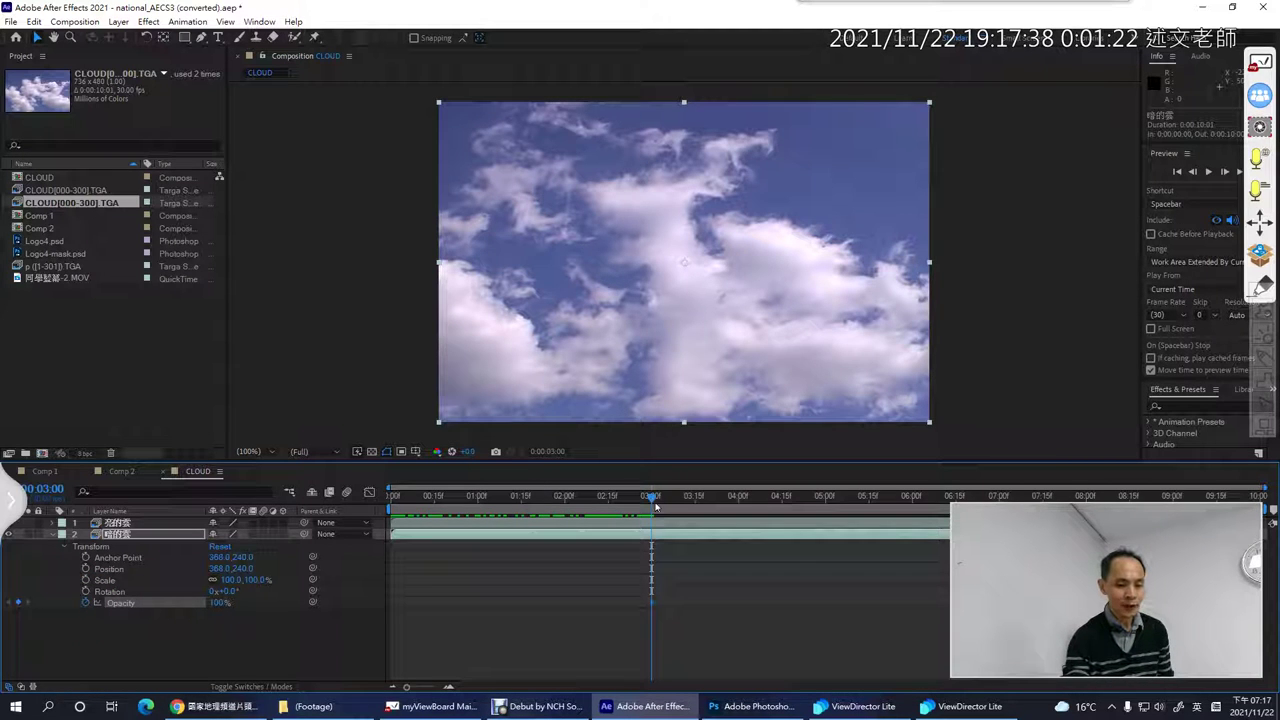
Keyframe the 暗的雲 layer's Opacity at 32% at 0:00:05:00, and return to 0:00:00:00.
left_click_drag(651, 501, 825, 501)
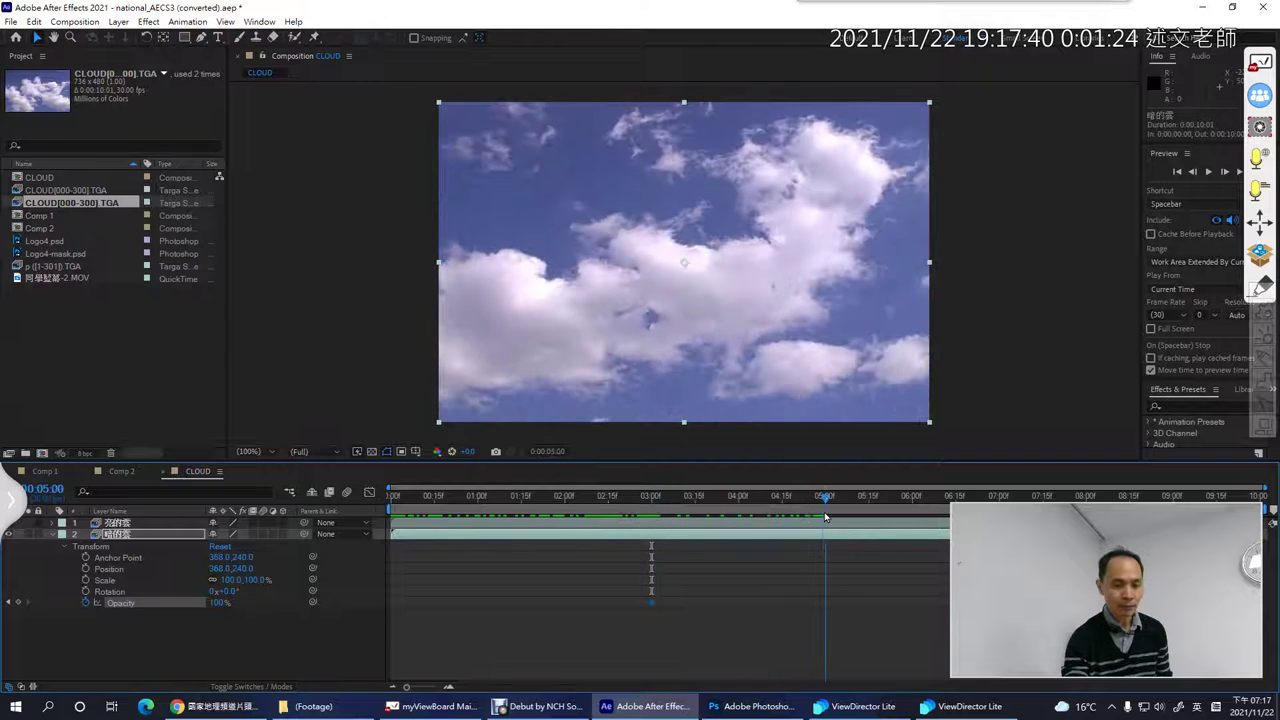
left_click_drag(216, 602, 170, 602)
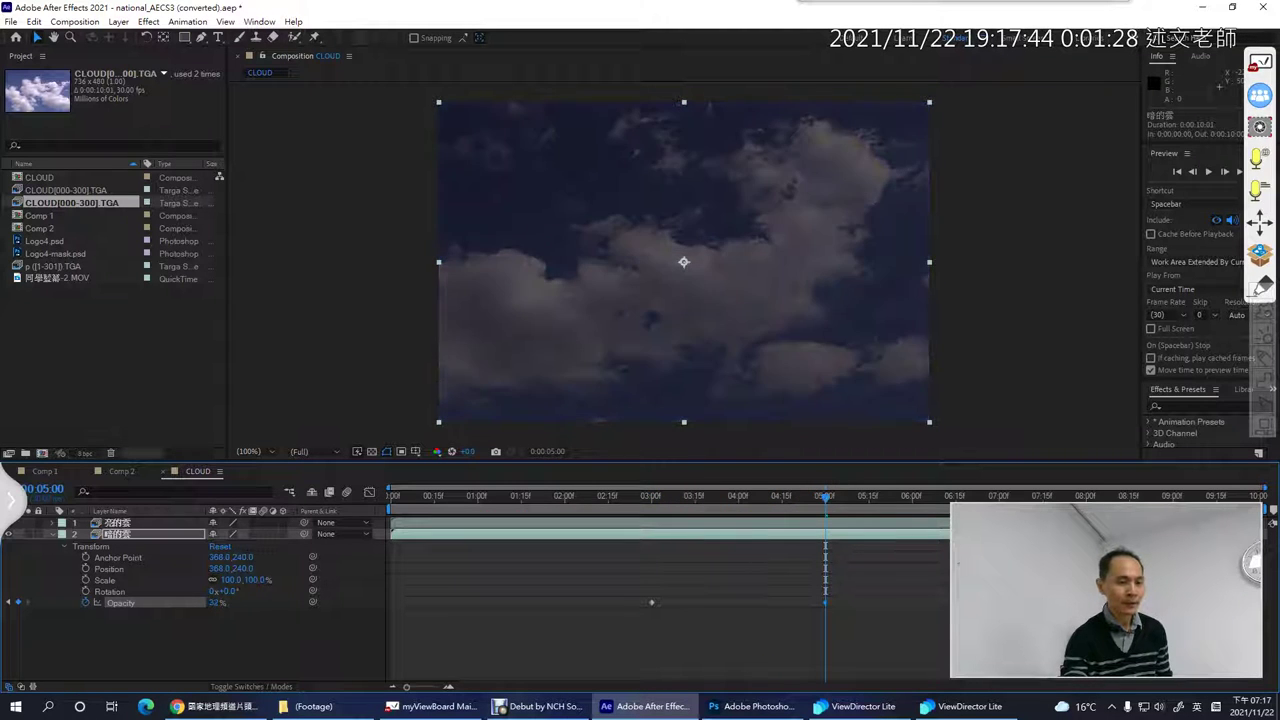
left_click_drag(397, 500, 2, 592)
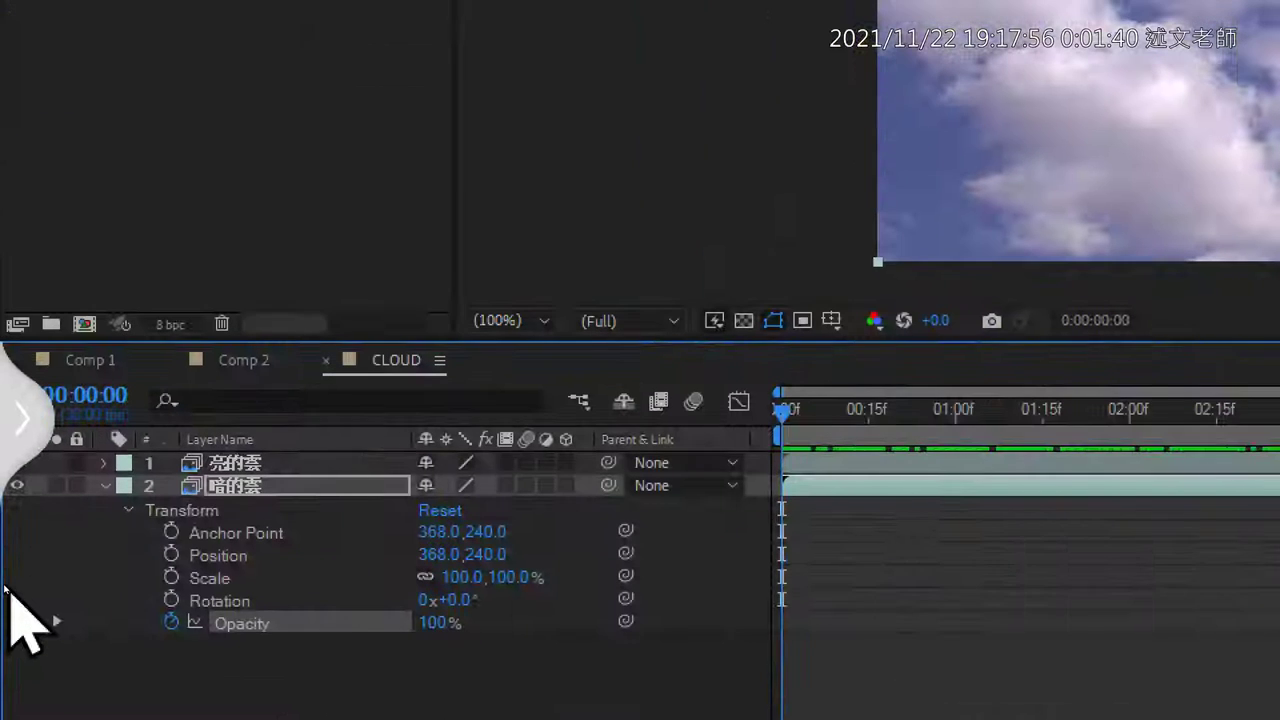
Select the 亮的雲 layer and shrink and shift the program window to uncover the layer visibility switches.
left_click(258, 462)
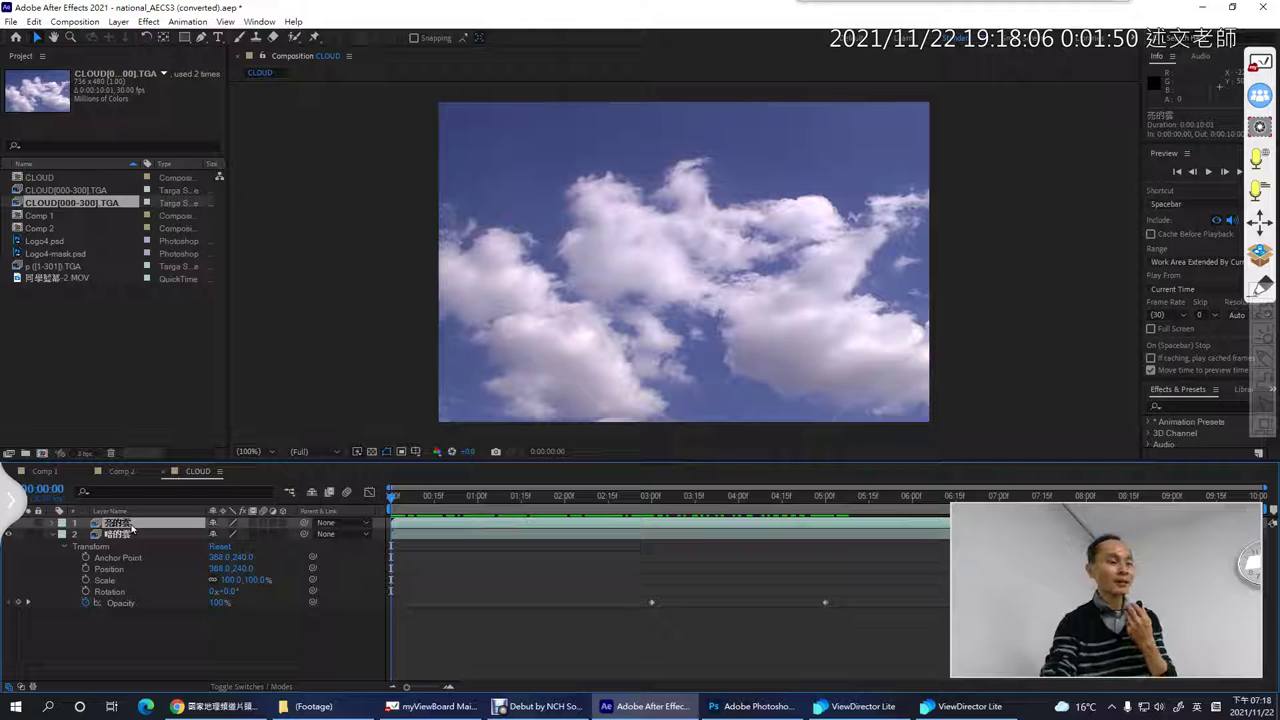
left_click(1230, 8)
left_click_drag(290, 25, 368, 22)
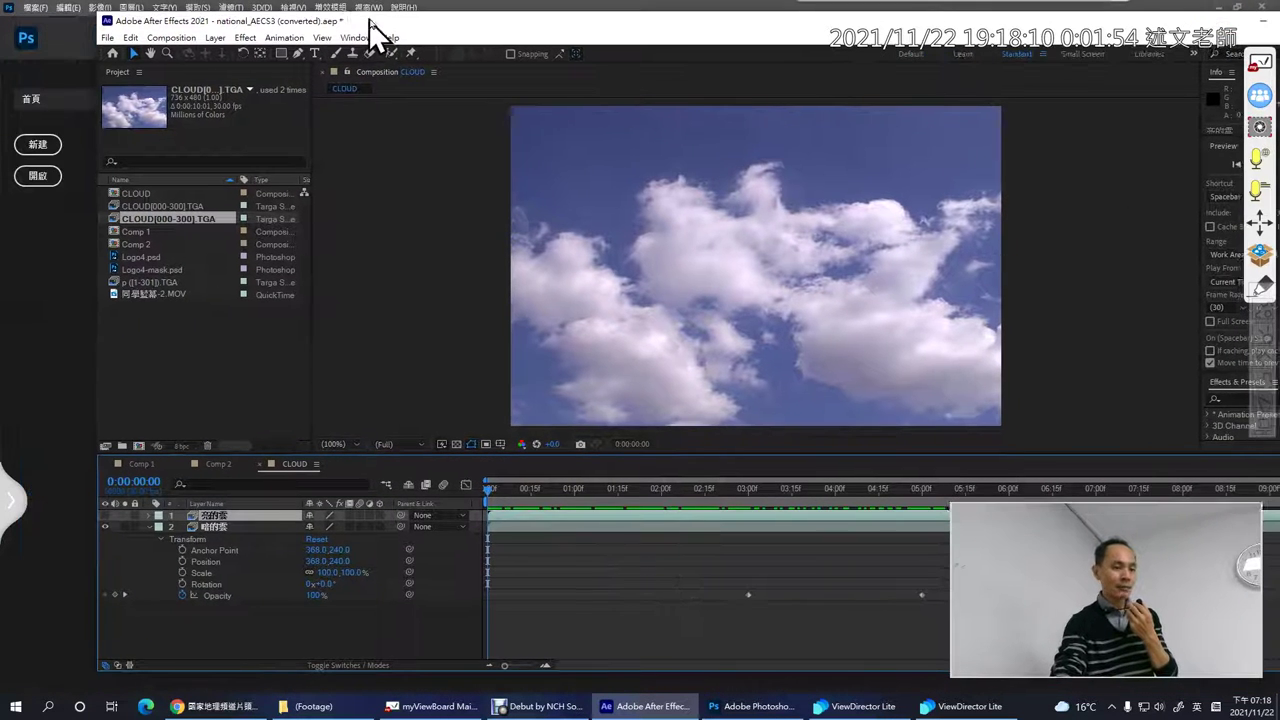